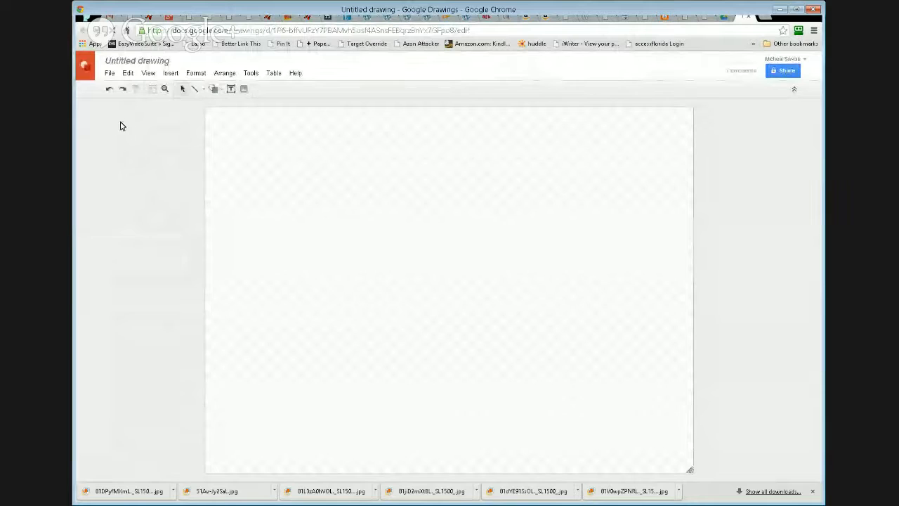
Set the drawing's page size to Widescreen 16:9
click(109, 74)
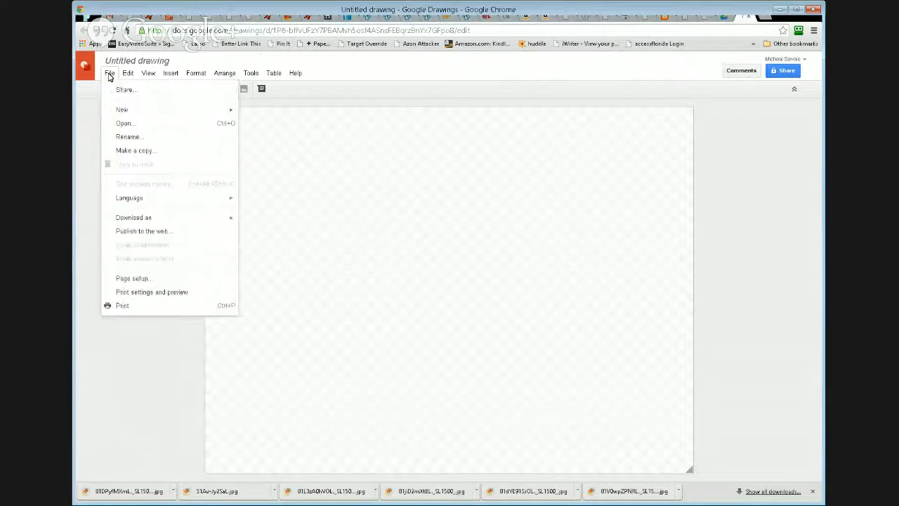
click(138, 280)
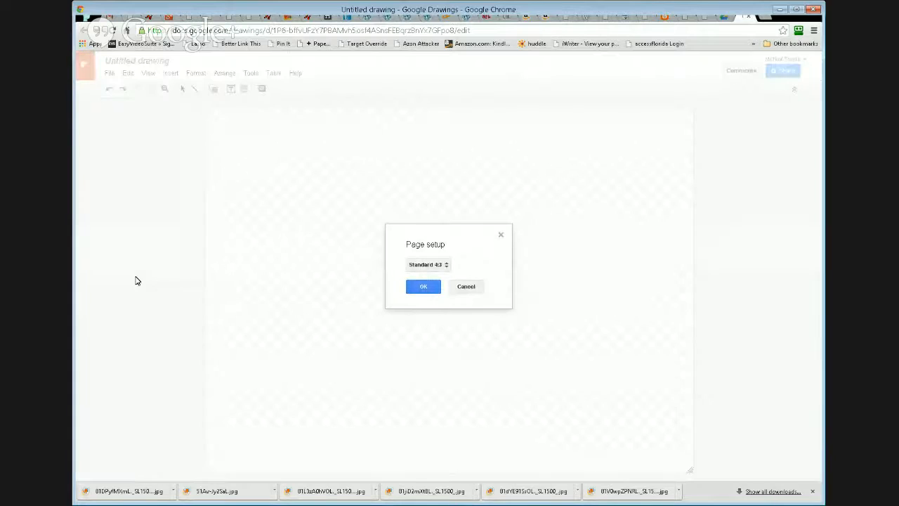
click(444, 265)
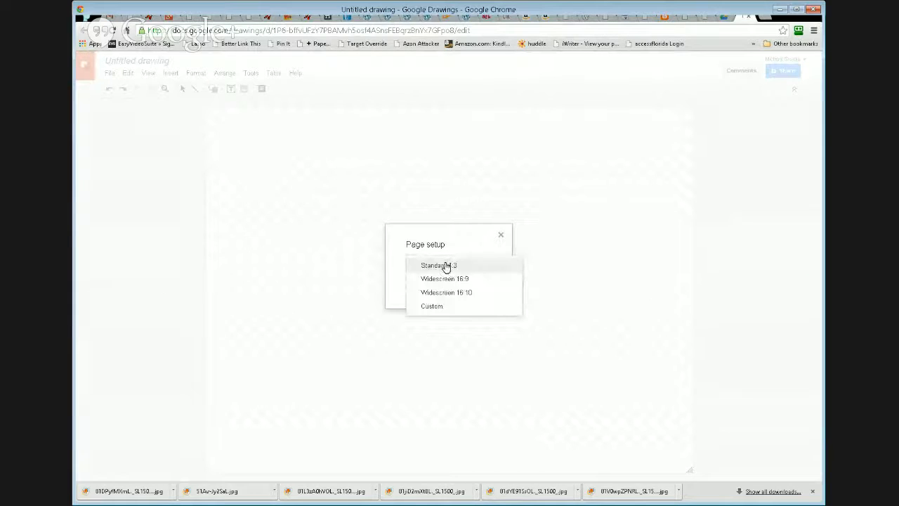
click(444, 278)
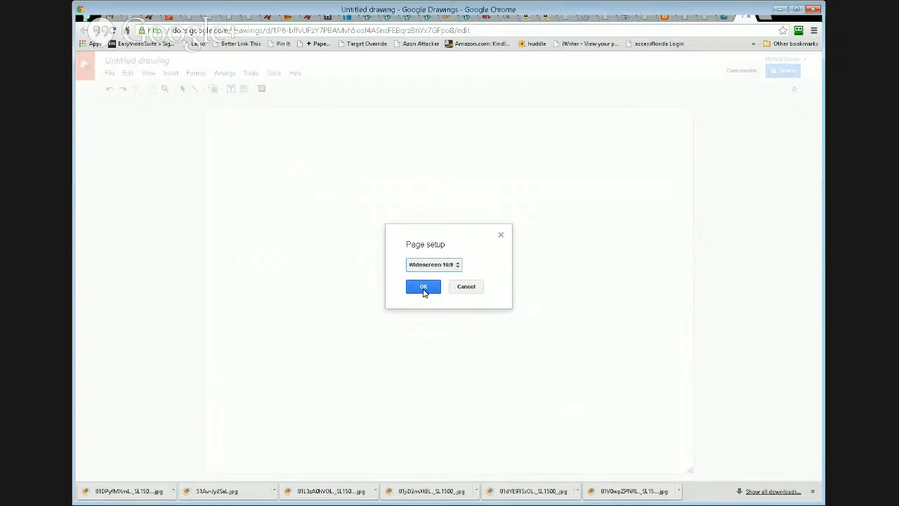
click(424, 288)
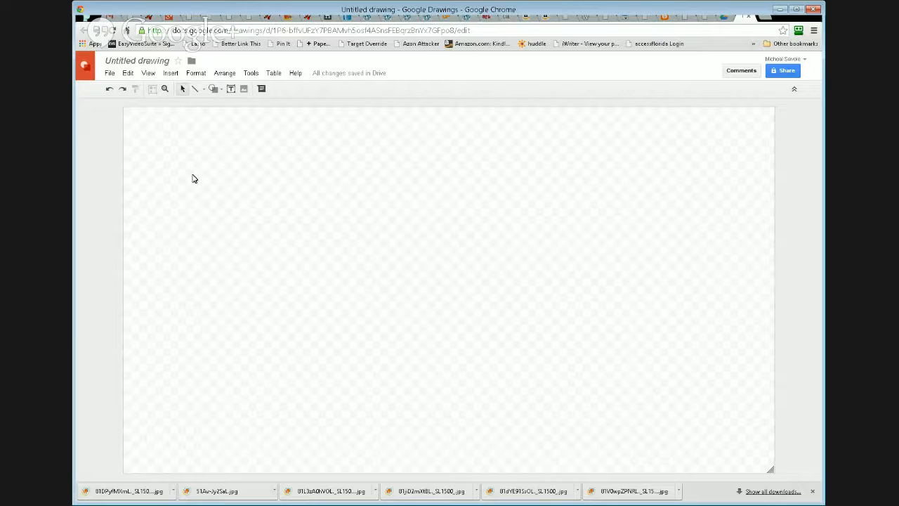
Draw a rectangle that covers the entire canvas from corner to corner
click(218, 92)
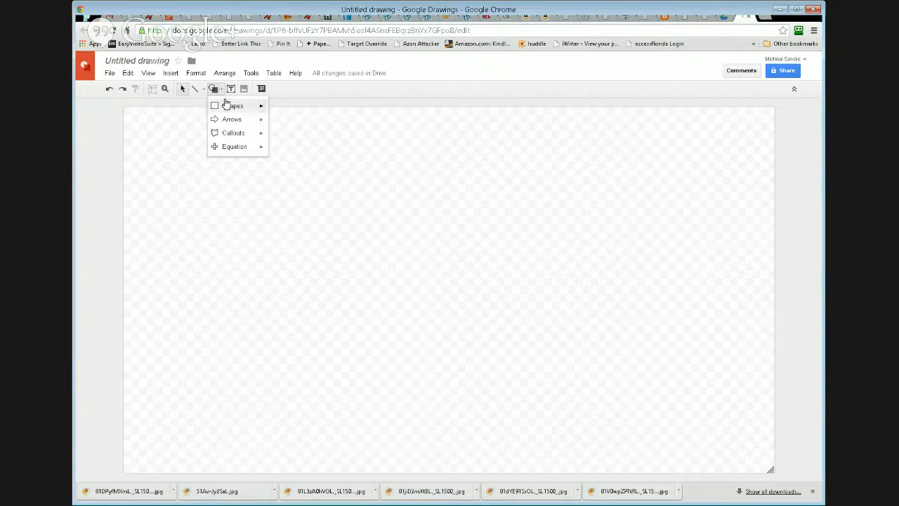
mouse_move(232, 108)
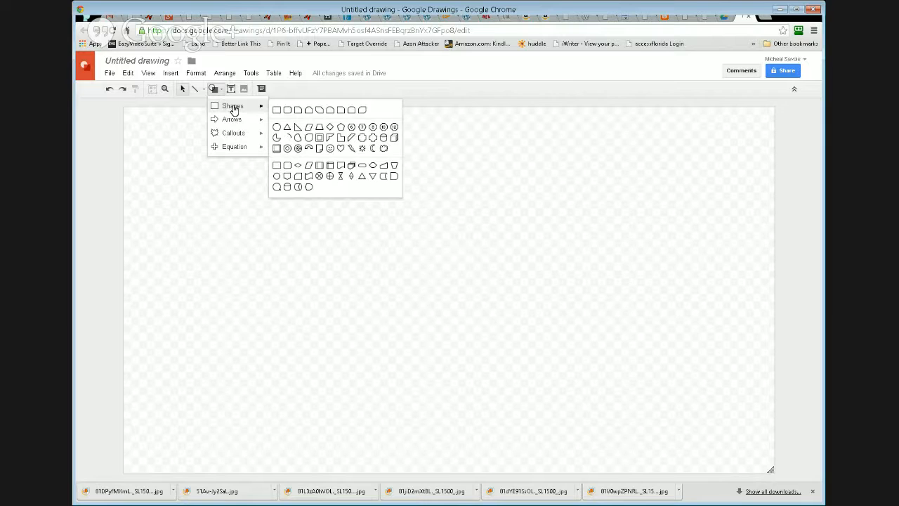
click(277, 111)
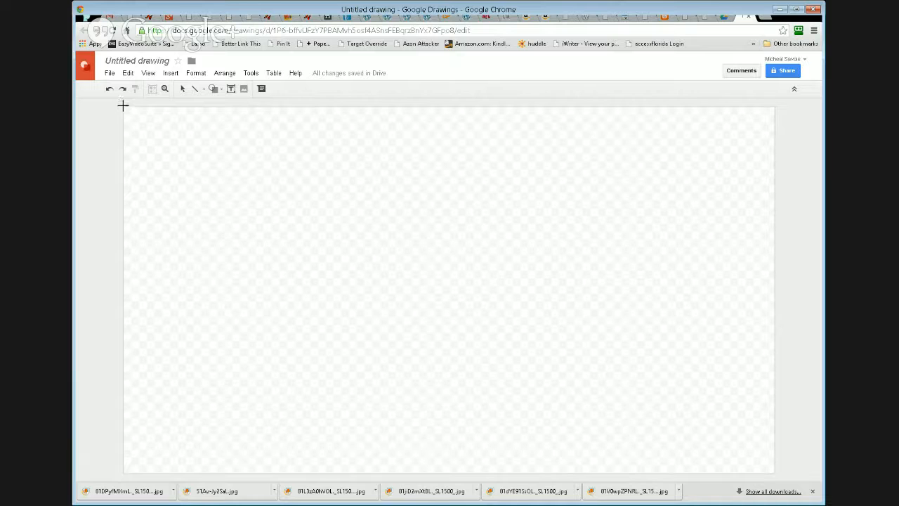
drag(122, 106, 776, 473)
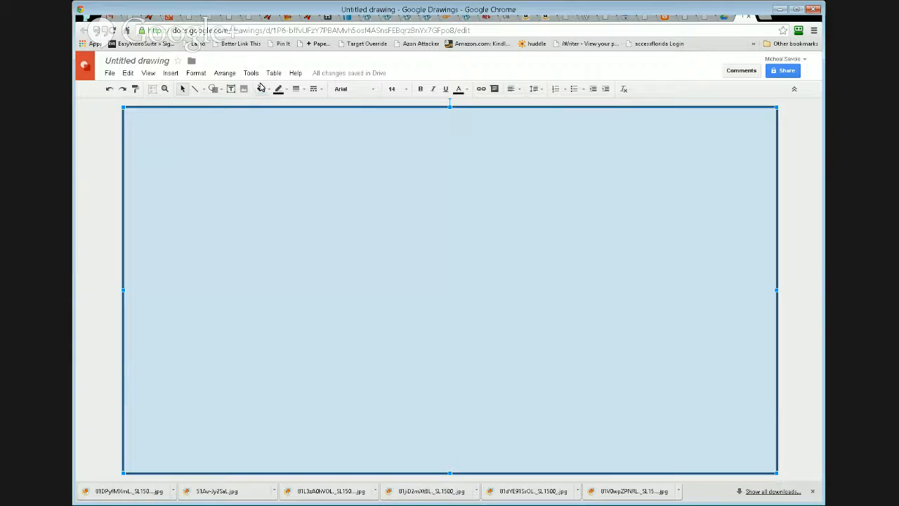
Fill the full-canvas rectangle with white and set its font to Trebuchet MS
click(267, 90)
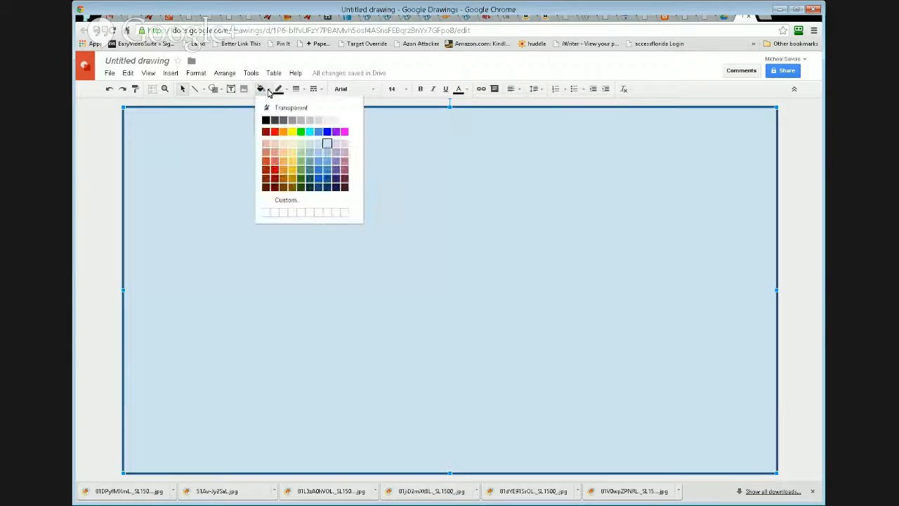
click(345, 122)
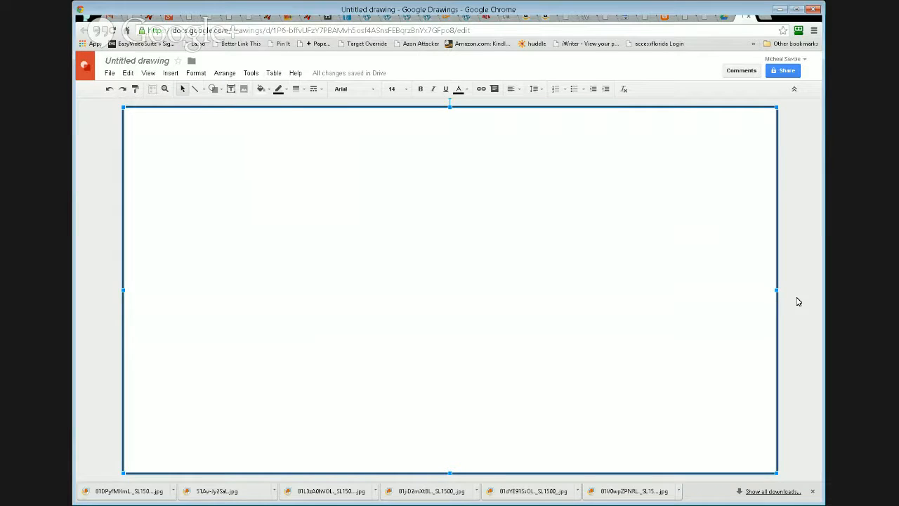
click(373, 92)
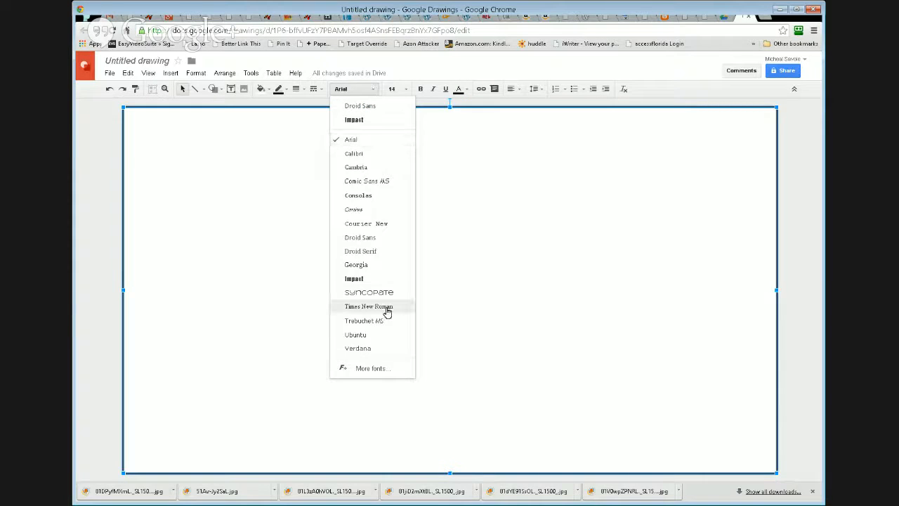
click(364, 321)
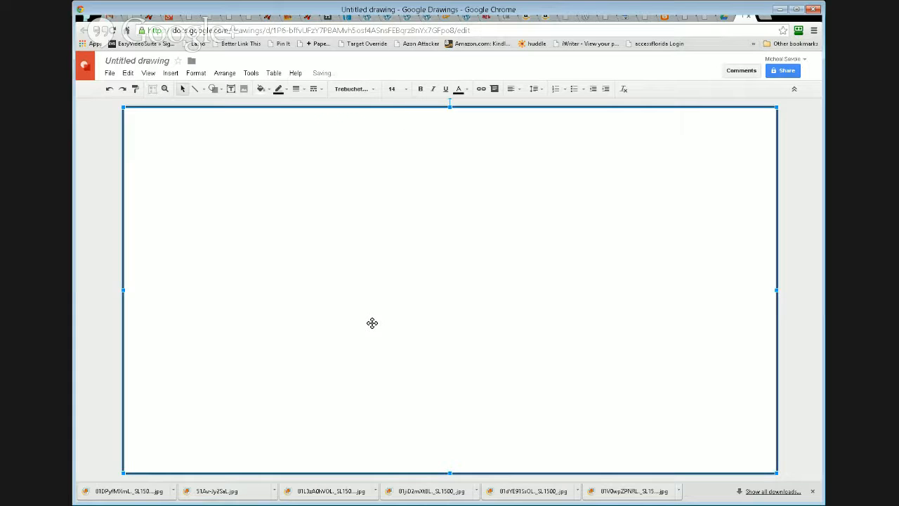
Draw a wide, shallow text box in the lower middle part of the canvas
click(230, 89)
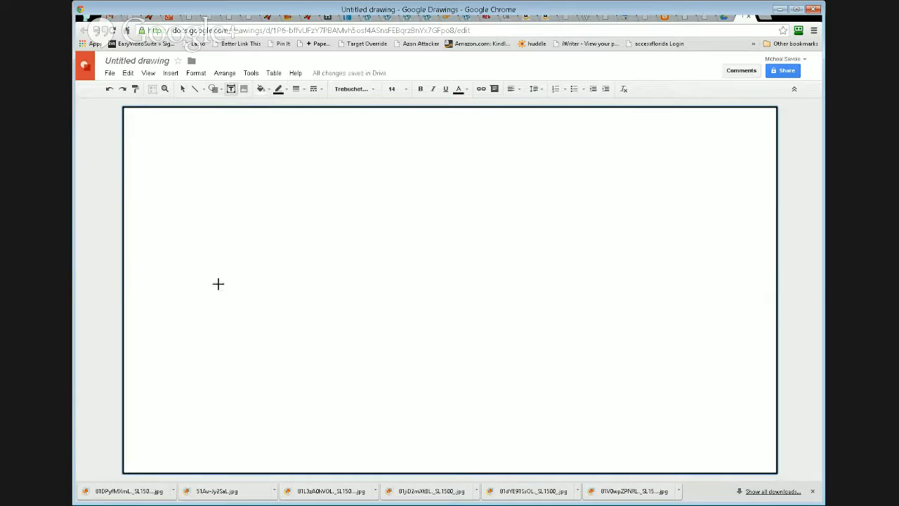
drag(286, 379, 644, 433)
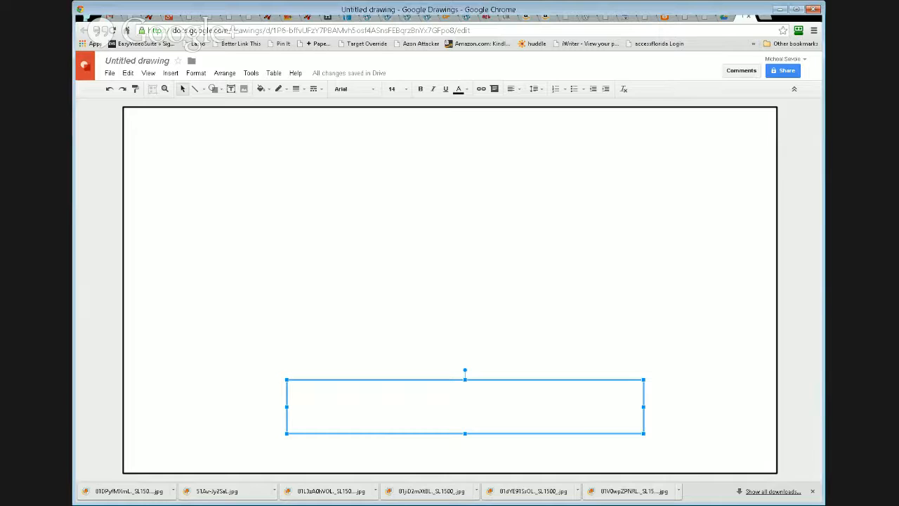
click(547, 16)
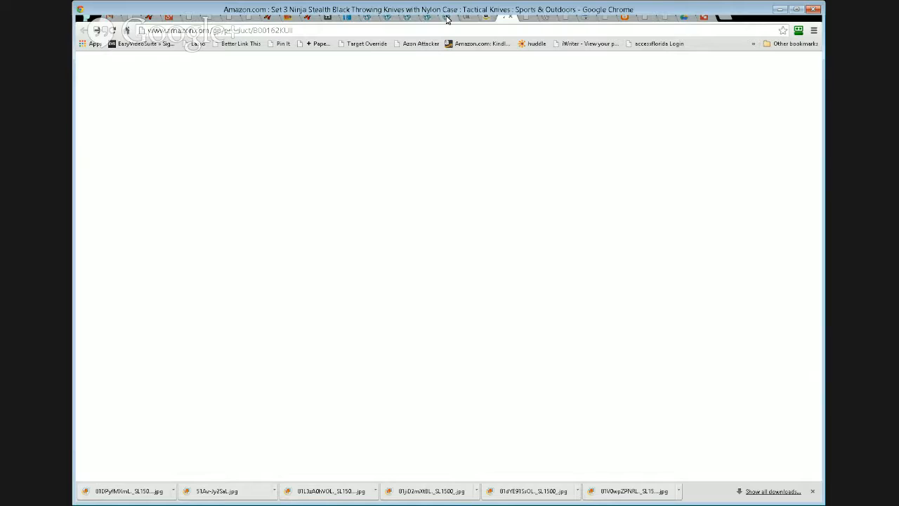
middle_click(446, 17)
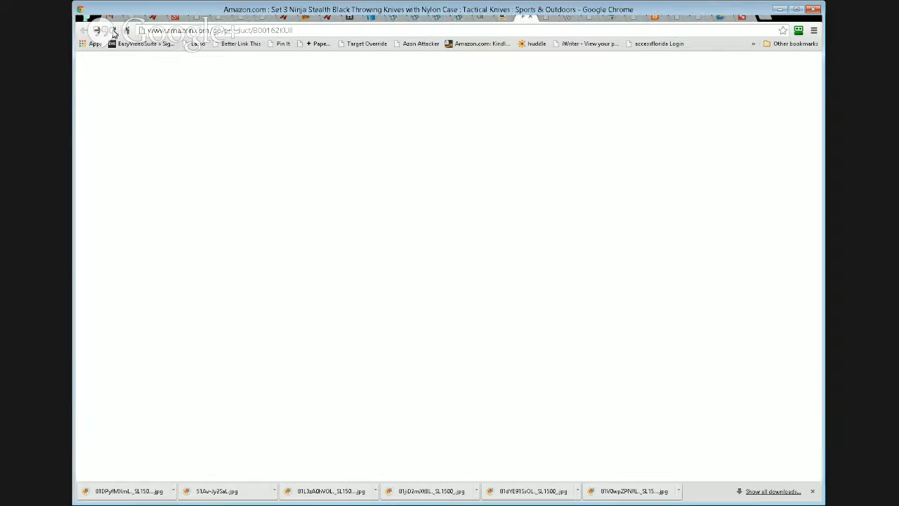
click(741, 19)
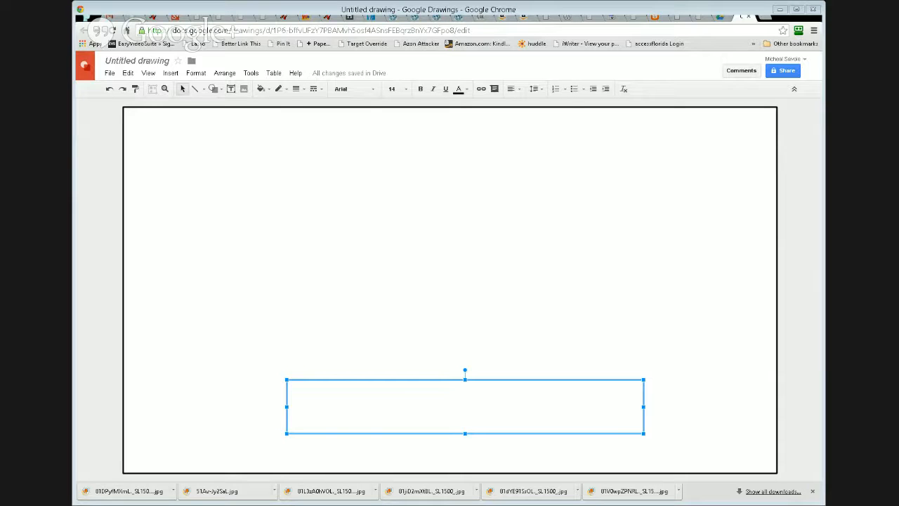
Copy the ninjastealth short link from the WordPress Edit Link page and paste it into the drawing's empty text box
click(544, 17)
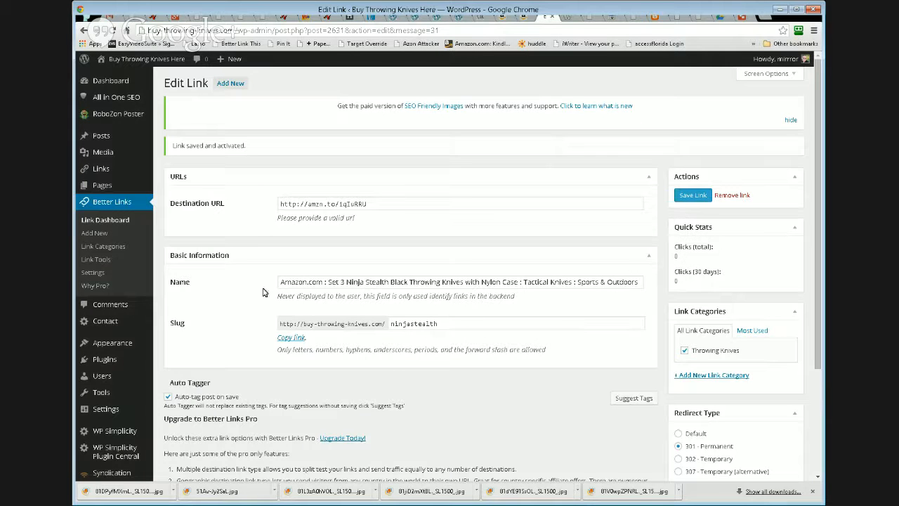
click(292, 337)
click(749, 19)
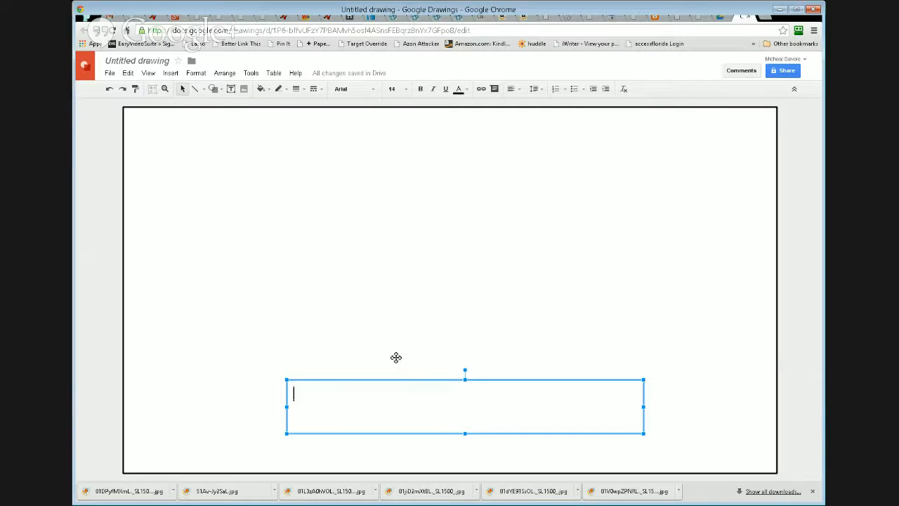
key(ctrl+v)
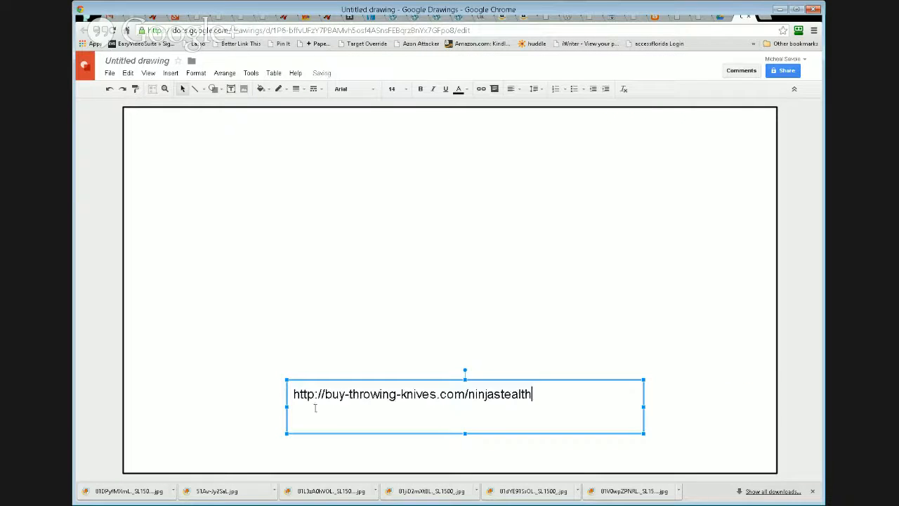
drag(325, 394, 288, 394)
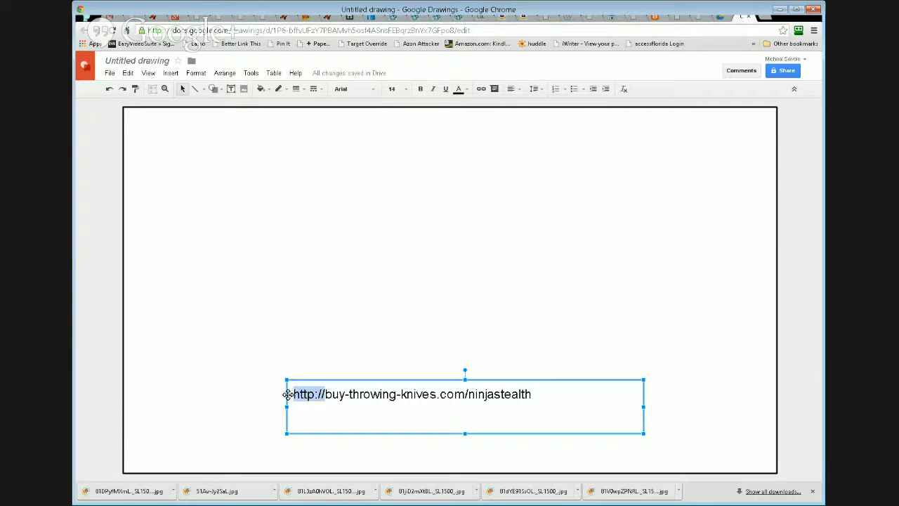
key(BackSpace)
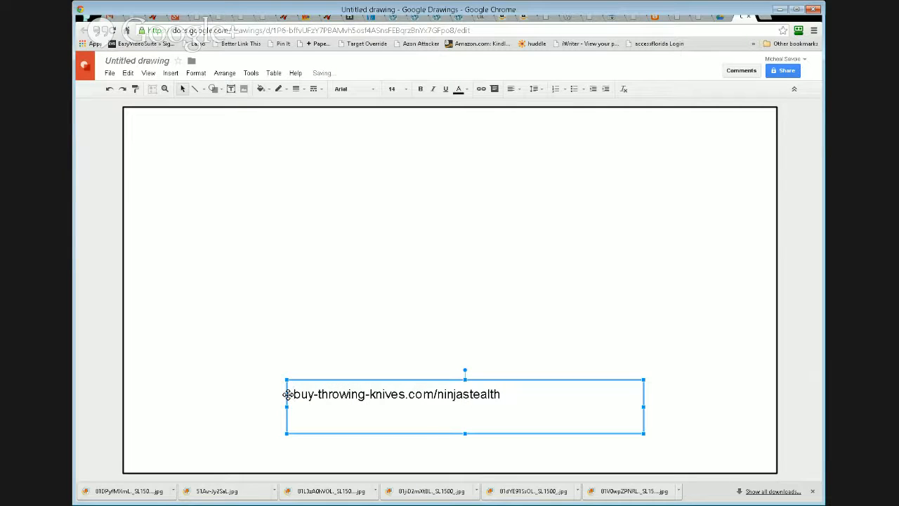
text(B)
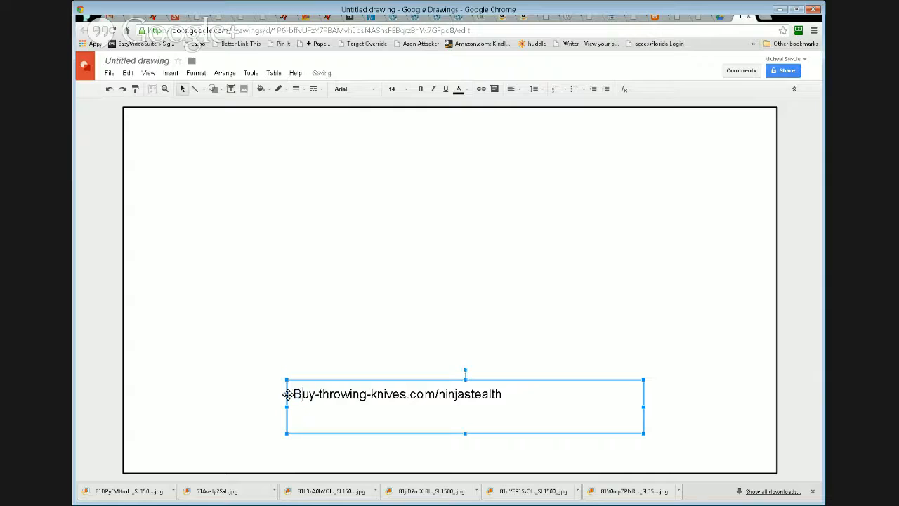
key(Right)
key(Right)
key(Right)
key(shift+Right)
text(T)
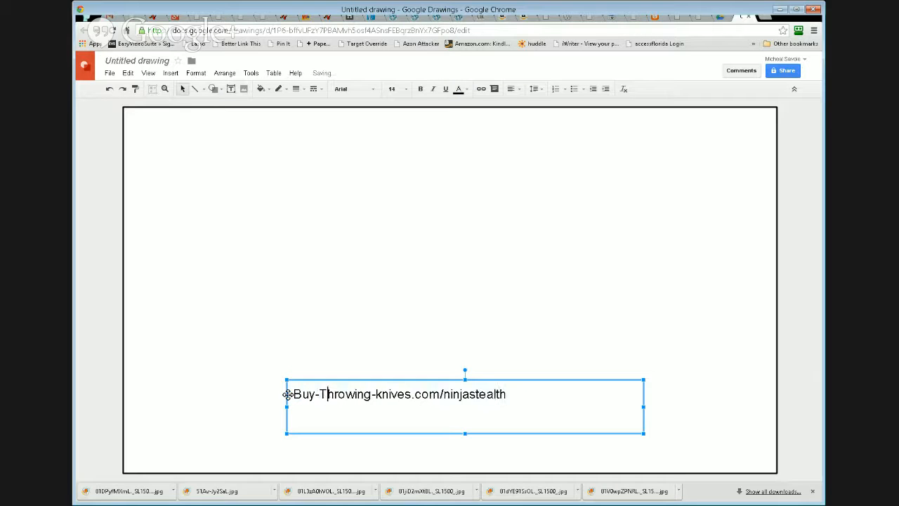
key(Right)
key(Right)
key(Right)
key(Right)
key(Right)
key(Right)
key(shift+Right)
text(K)
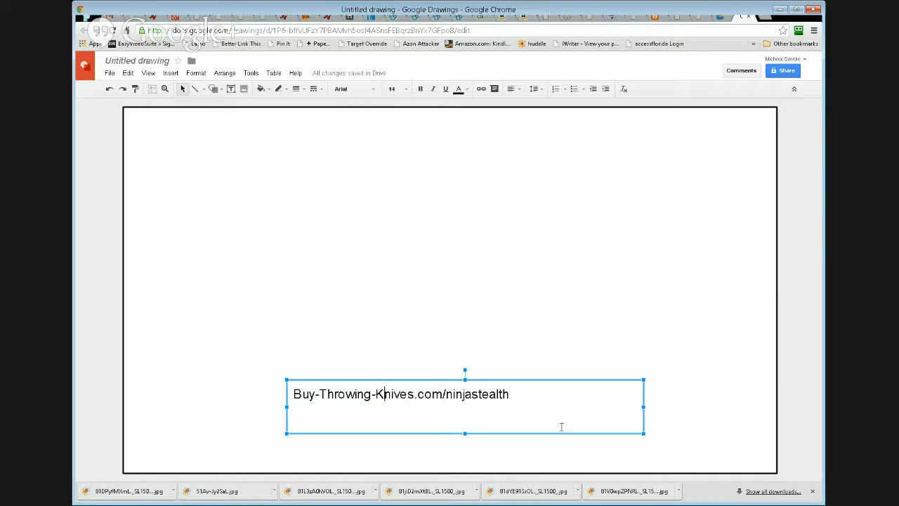
Set the whole link text to font size 36 and widen its text box on both sides
drag(532, 393, 272, 387)
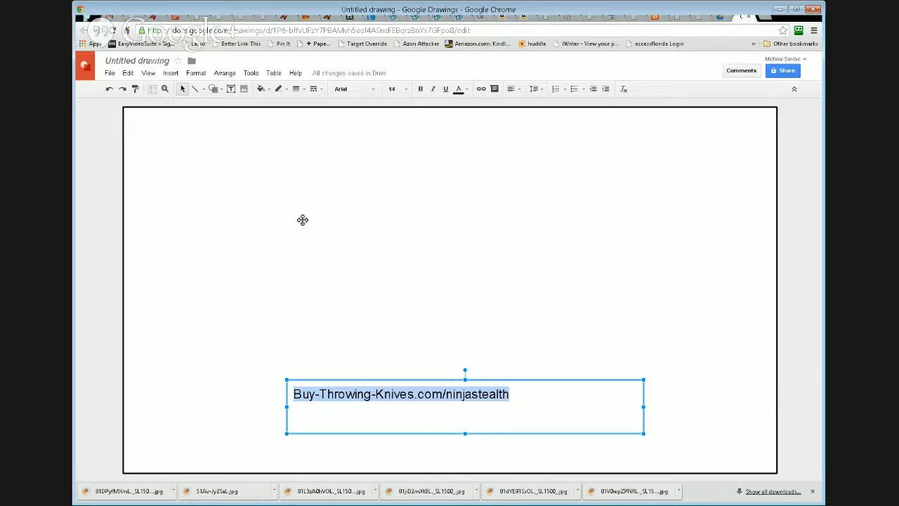
click(408, 90)
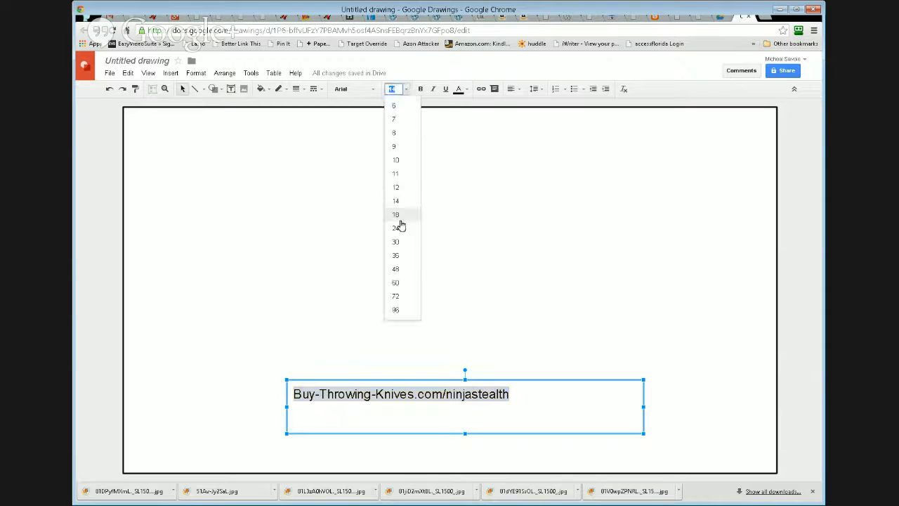
click(396, 256)
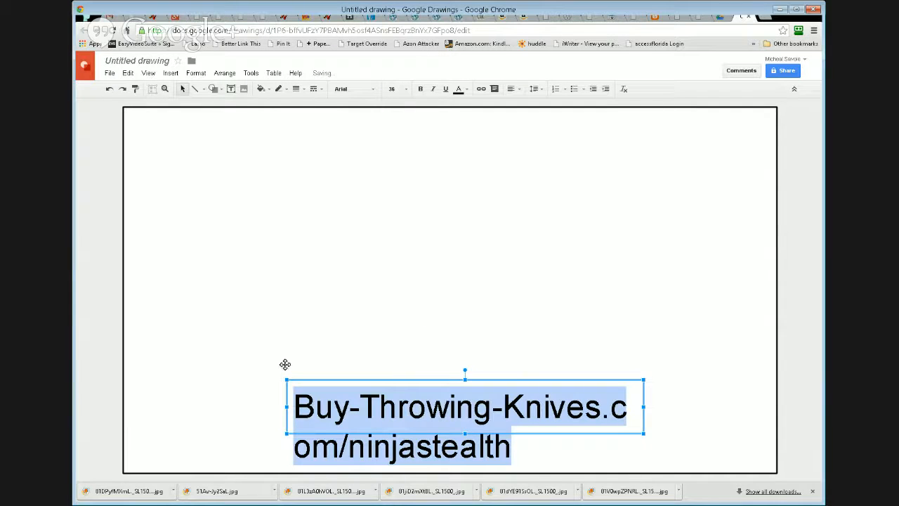
drag(286, 407, 215, 406)
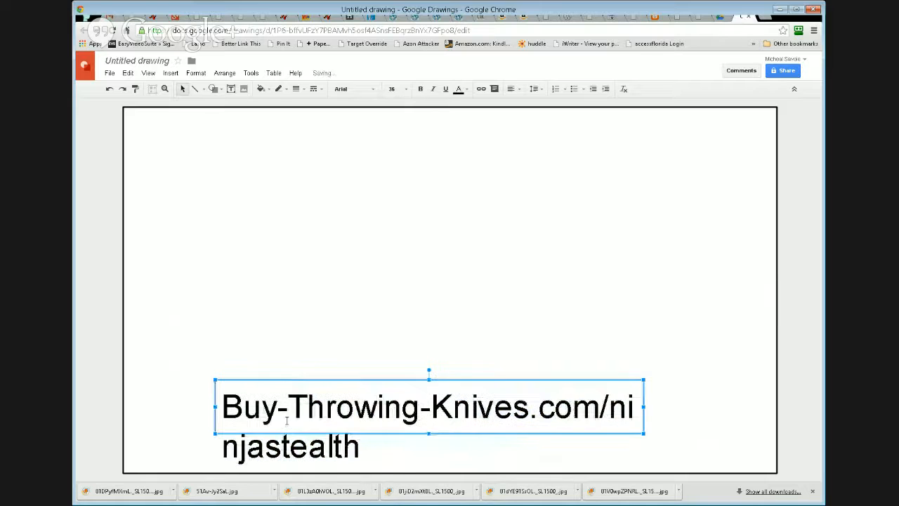
drag(644, 407, 703, 406)
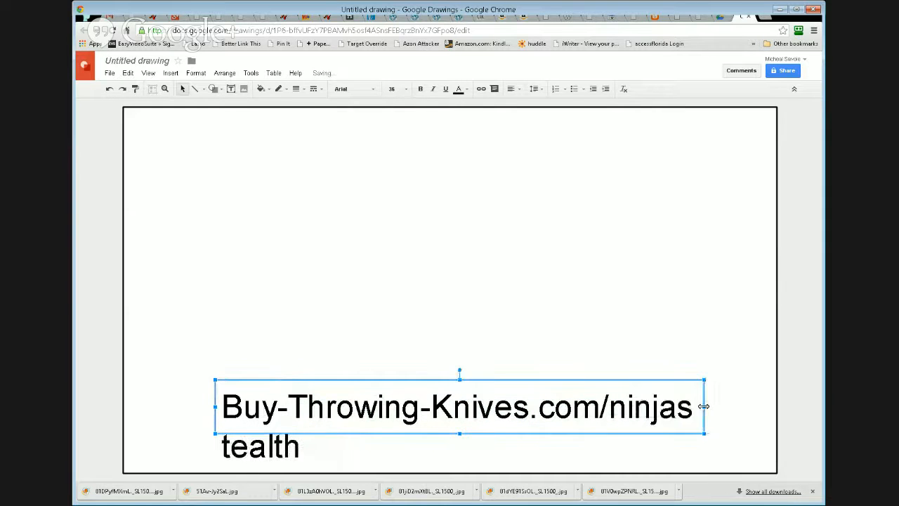
Reduce the link text's font size to 30 and leave the text box
click(405, 90)
click(395, 242)
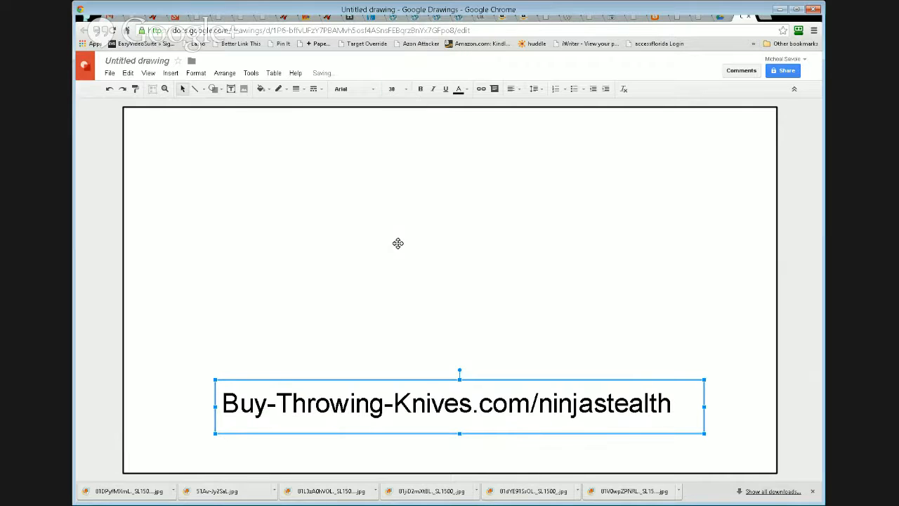
click(618, 283)
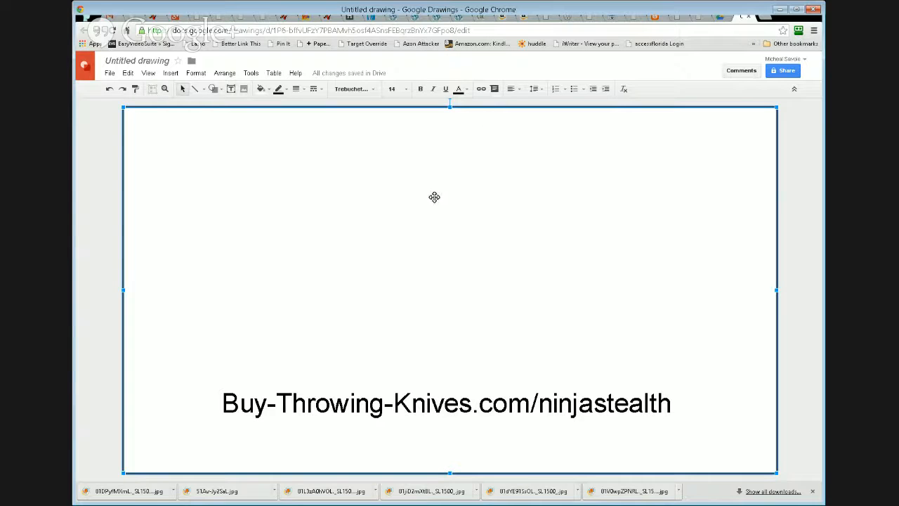
Examine the first three product photos in the Amazon gallery for the Ninja Stealth throwing knives
click(527, 17)
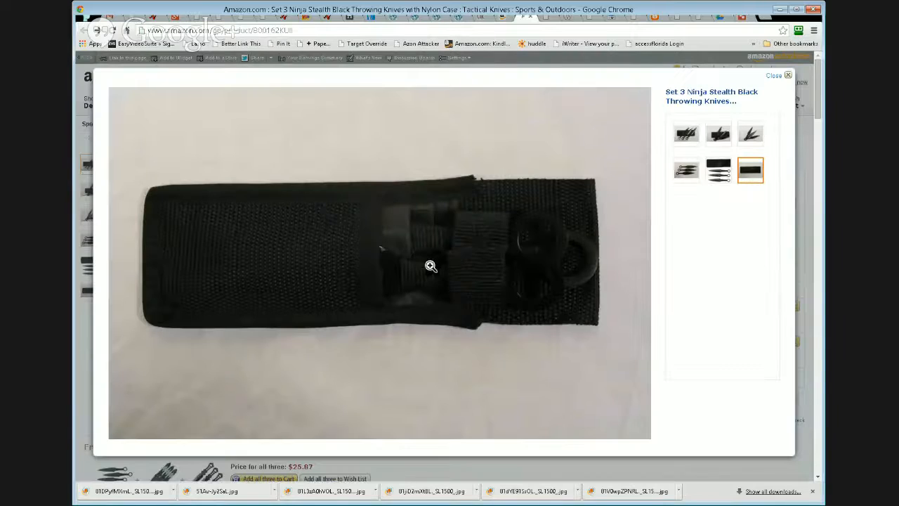
click(685, 139)
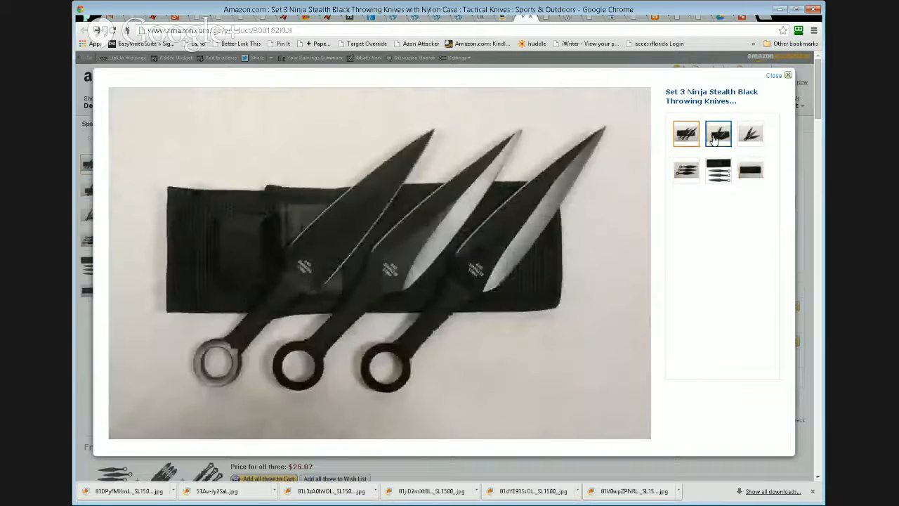
click(714, 140)
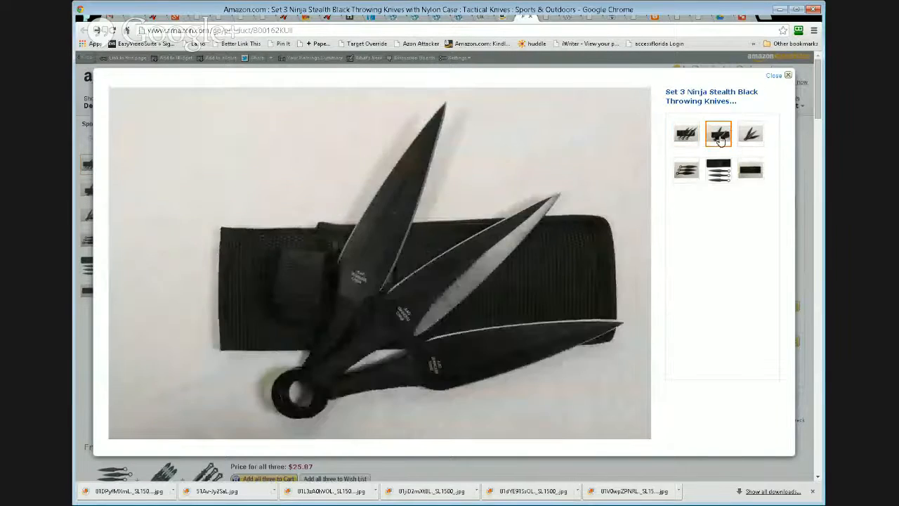
click(749, 139)
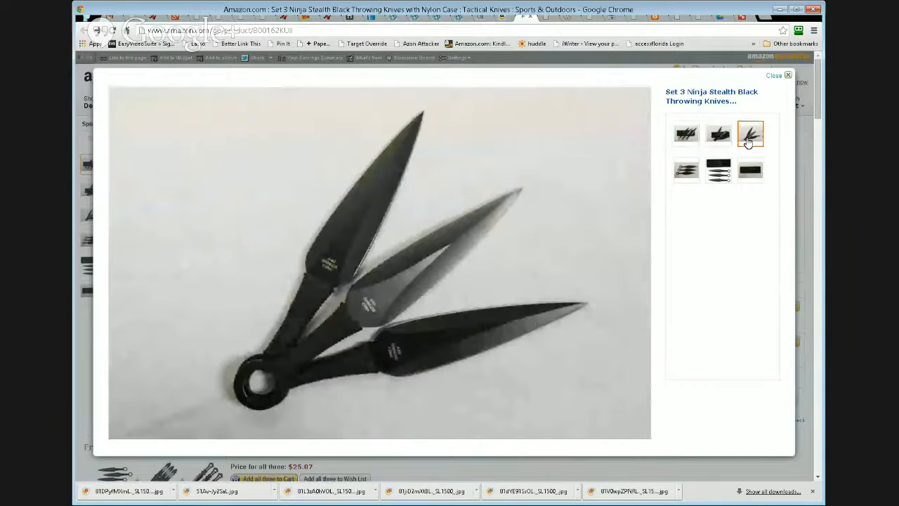
click(686, 134)
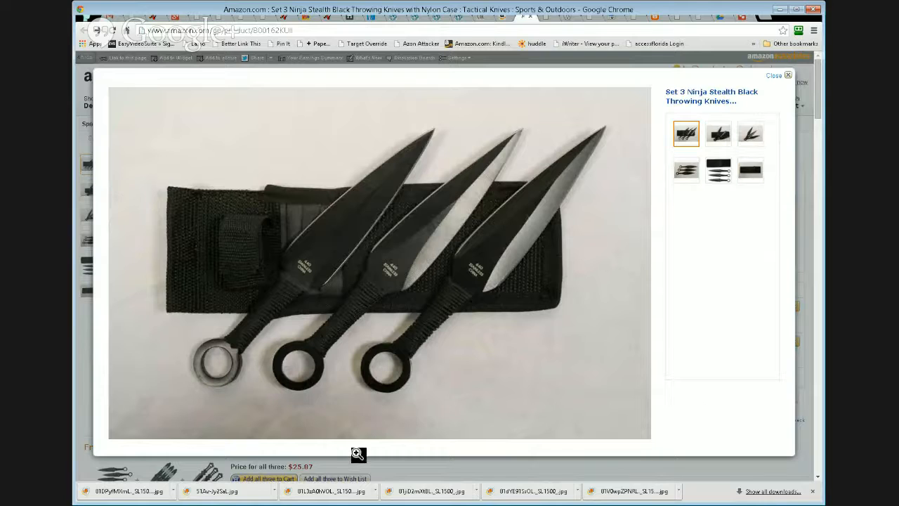
Return to the Google Drawings document and rename it Slide-1
click(741, 18)
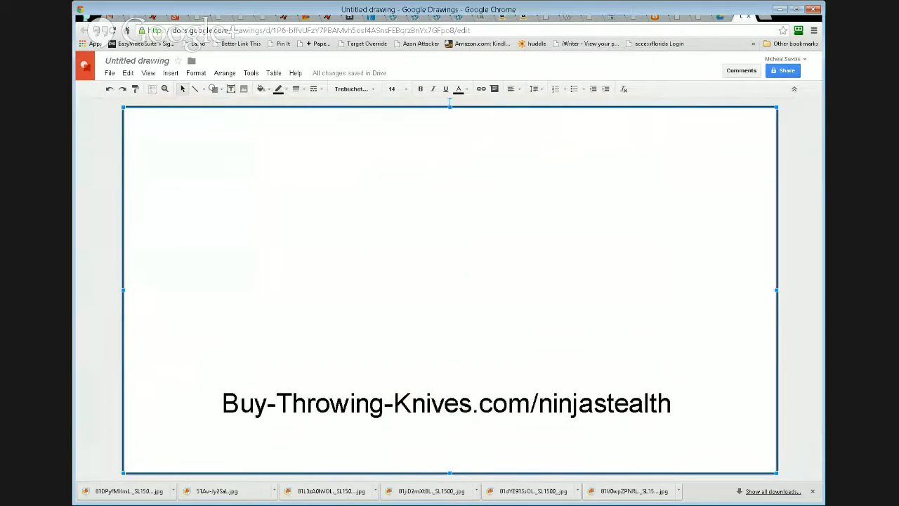
click(147, 63)
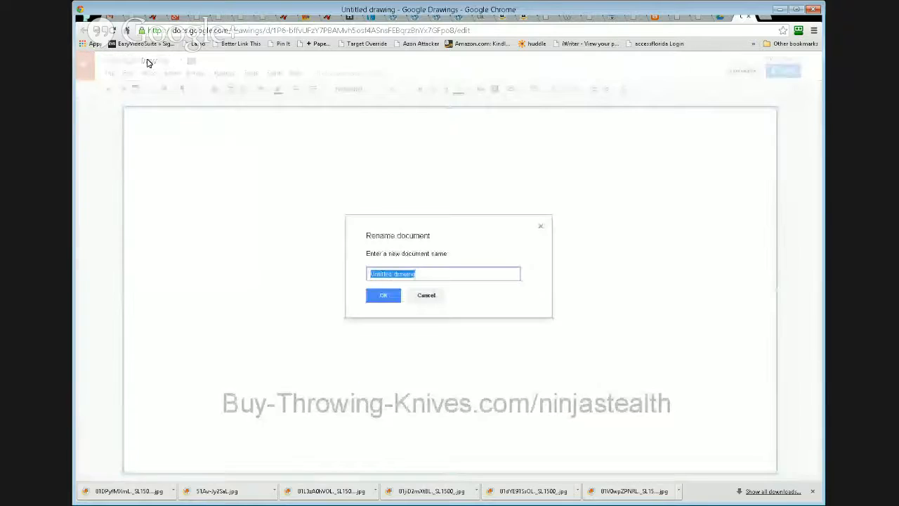
text(Slide)
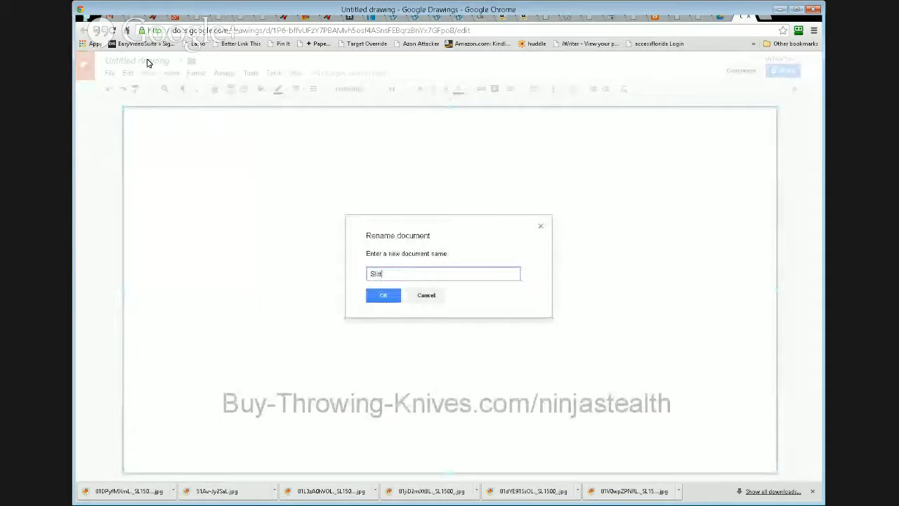
text(-)
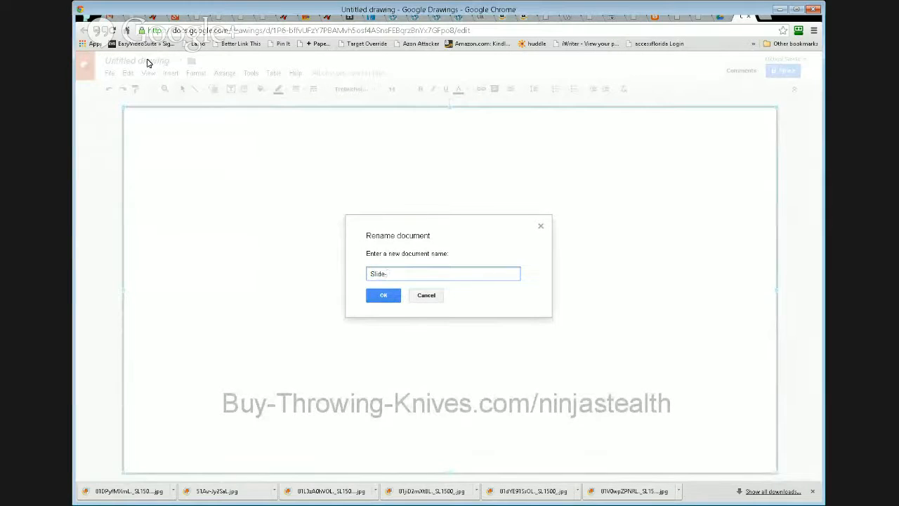
text(1)
click(387, 298)
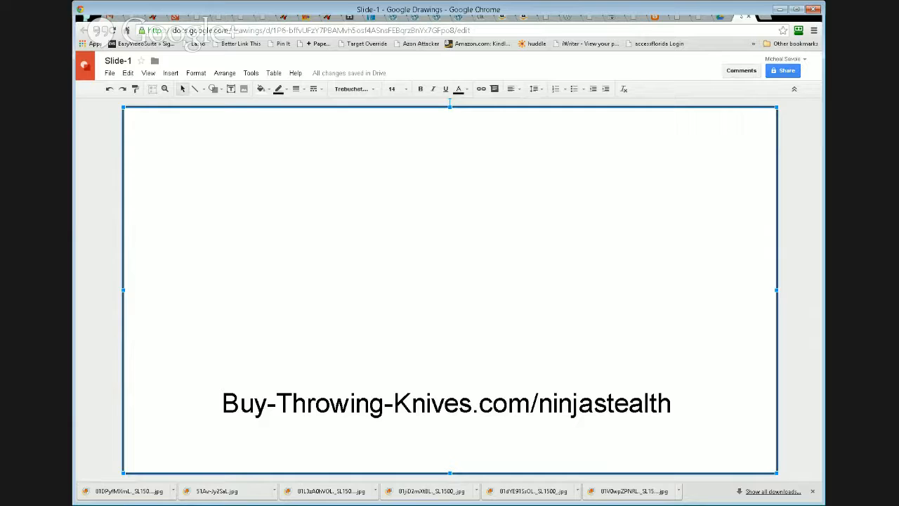
Upload the white-background picture of the nylon case above three knives and shrink it to fit above the link text
click(243, 90)
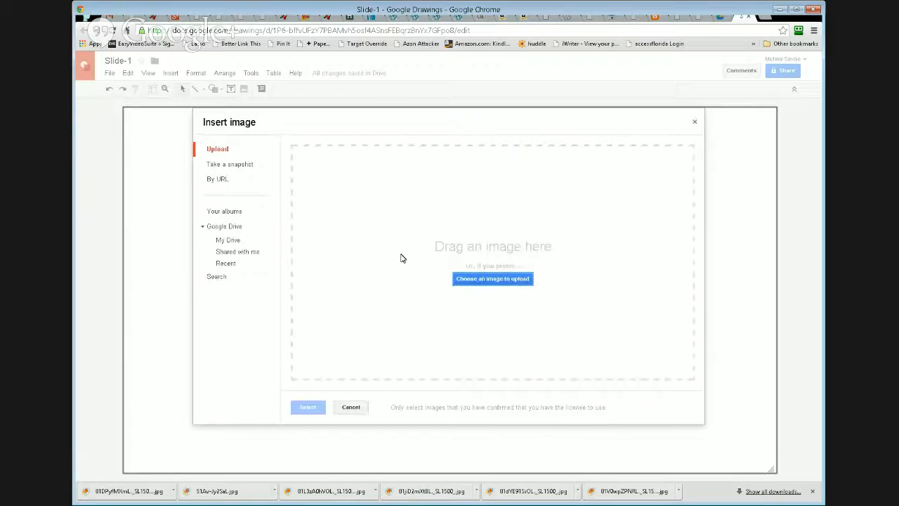
click(503, 280)
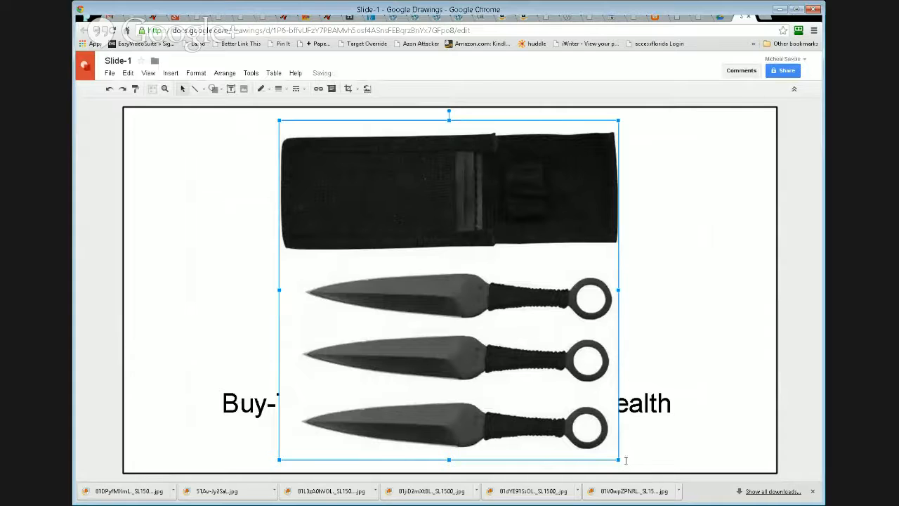
drag(609, 451, 564, 406)
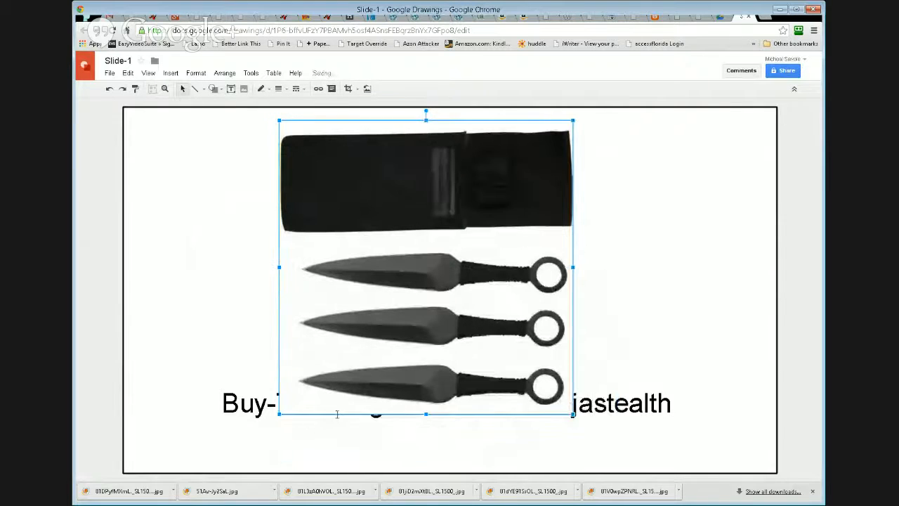
drag(279, 415, 317, 376)
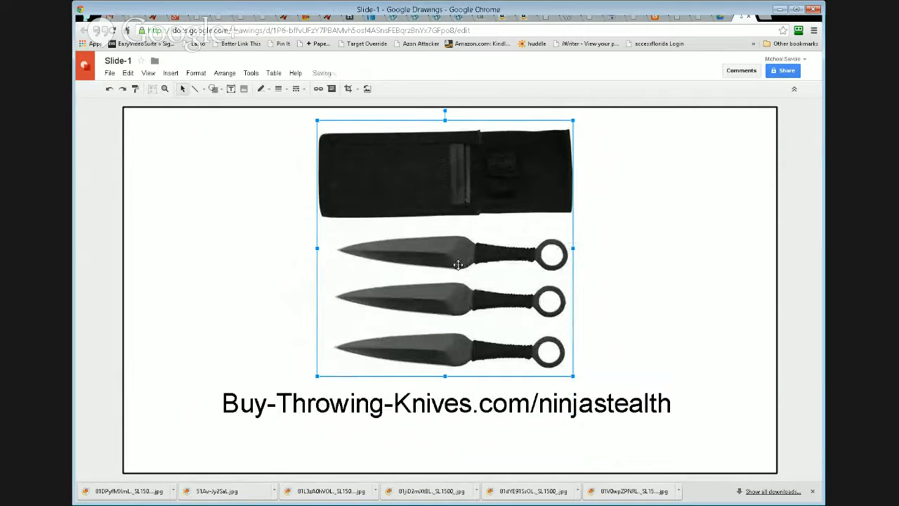
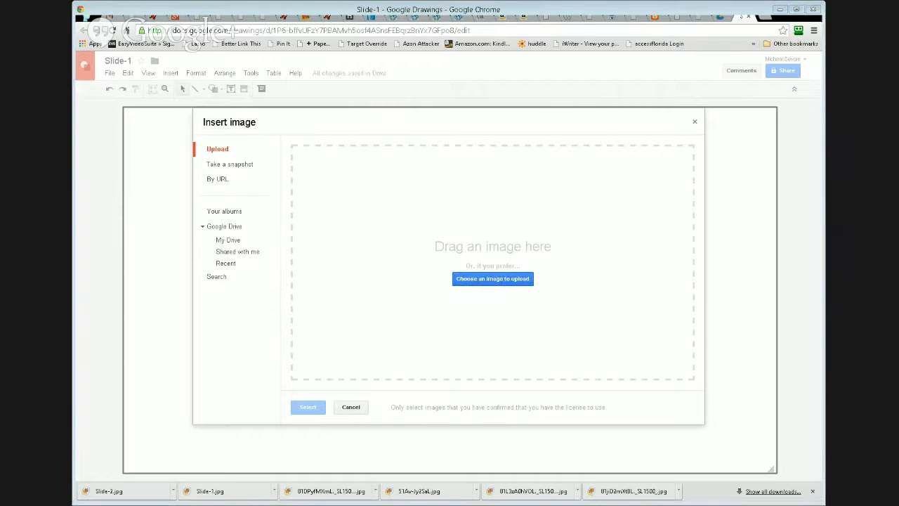
Upload the photo of the three fanned-out knives, scale it down and center it above the link text
click(456, 283)
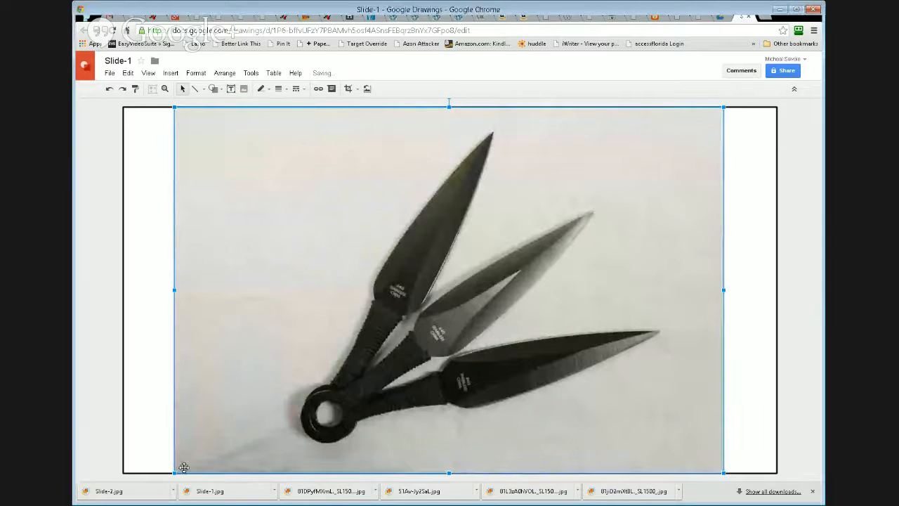
drag(174, 472, 278, 404)
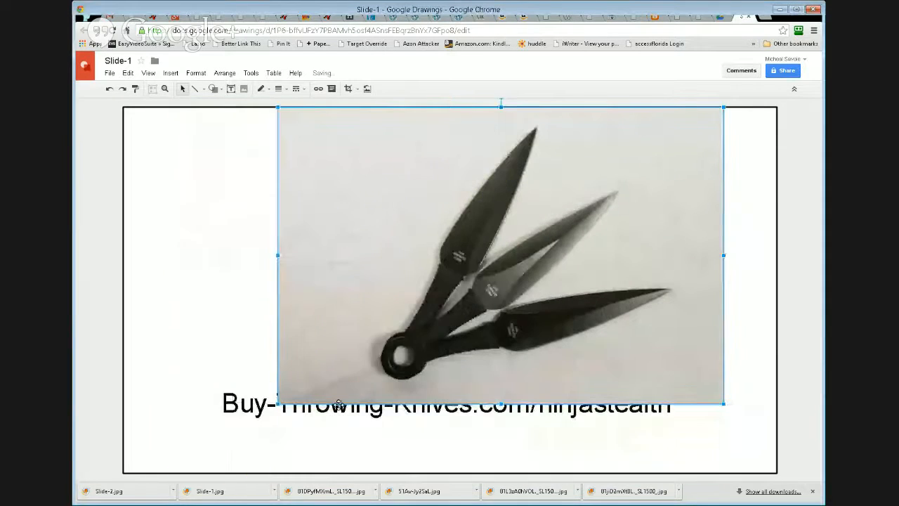
drag(723, 403, 659, 380)
drag(687, 108, 639, 139)
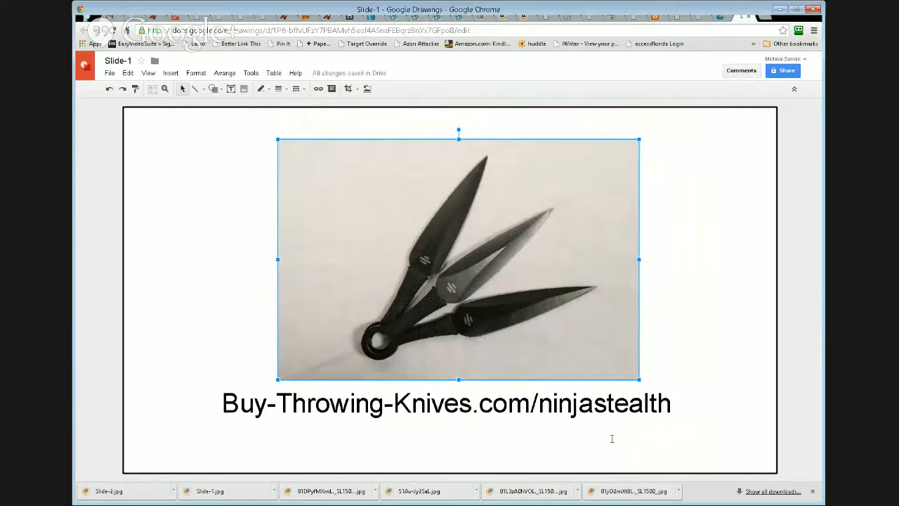
drag(518, 275, 509, 276)
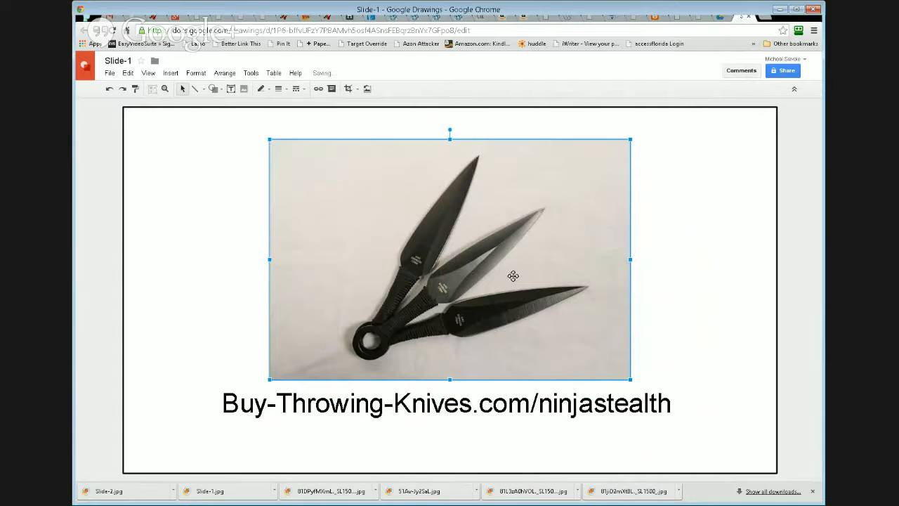
Download the slide with the fanned-out knives as a JPEG image
click(109, 73)
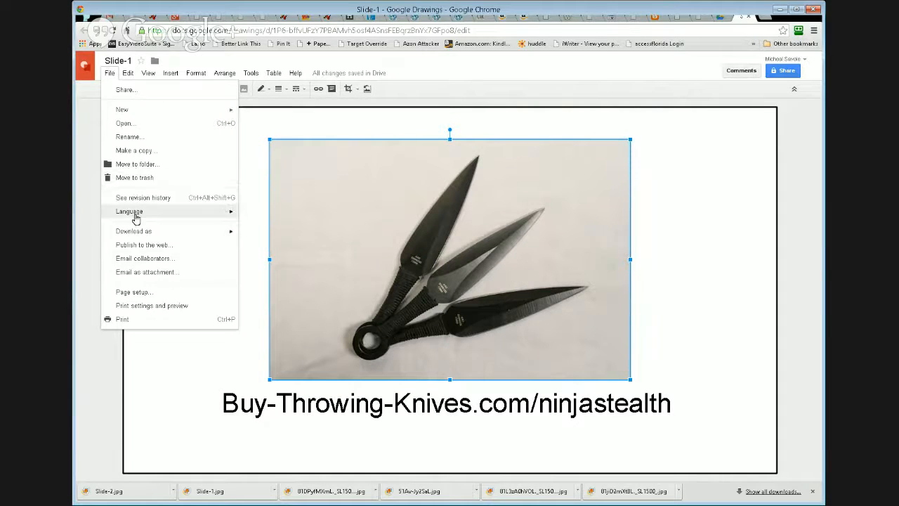
mouse_move(133, 233)
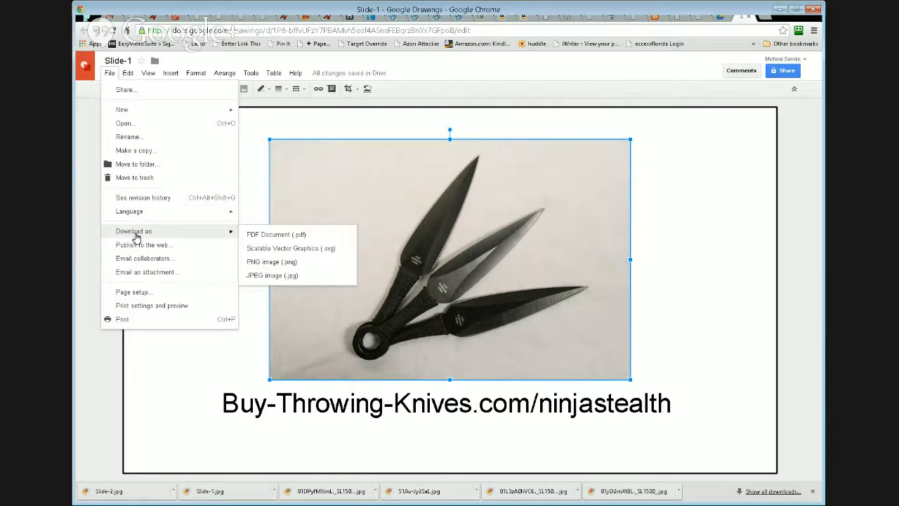
click(264, 275)
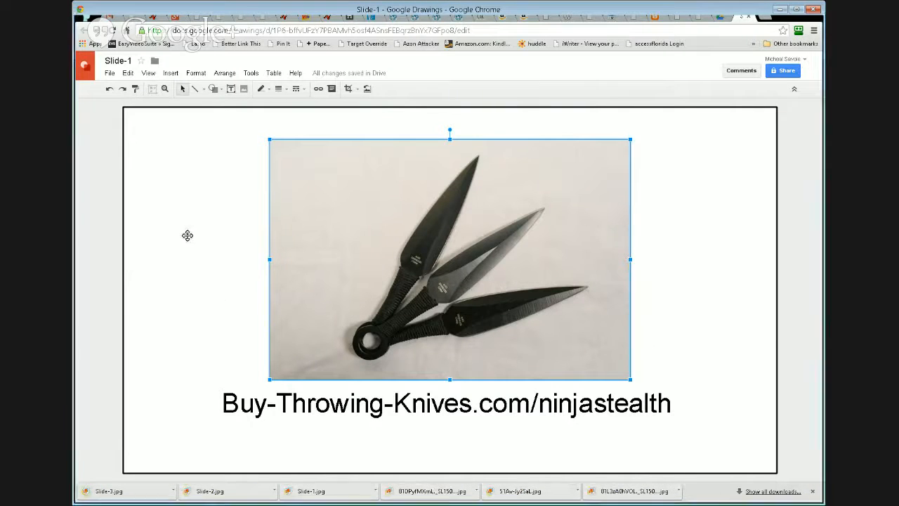
Replace the fanned-out knives photo with an uploaded photo of three knives lying across the nylon case
key(Delete)
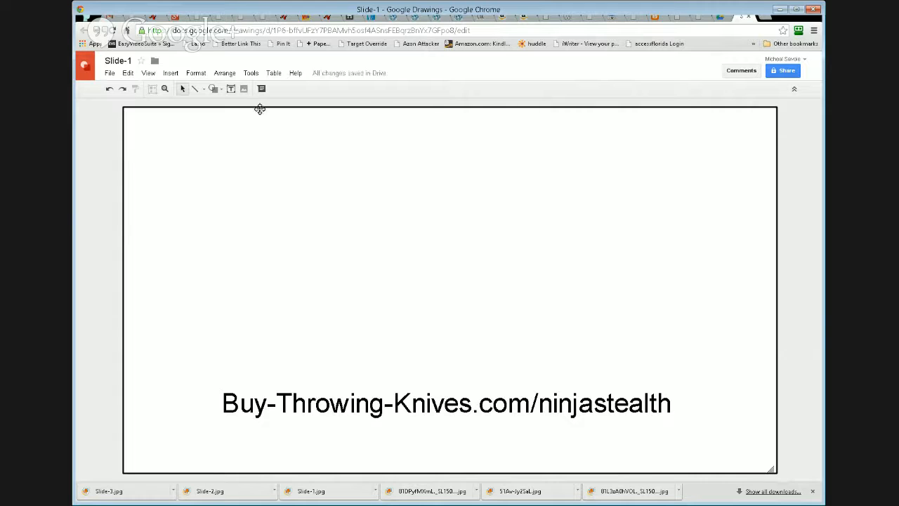
click(244, 89)
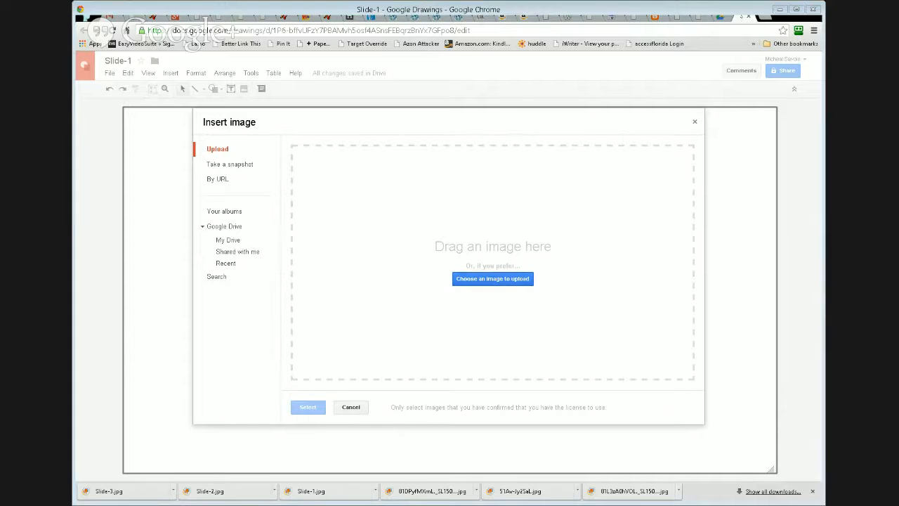
click(449, 282)
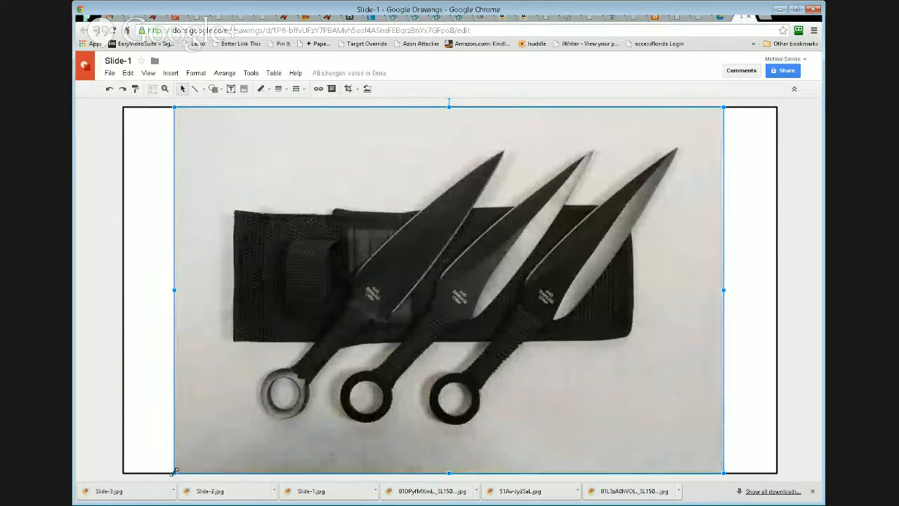
Scale down the photo of the knives on their case and center it just above the link text
drag(173, 471, 261, 415)
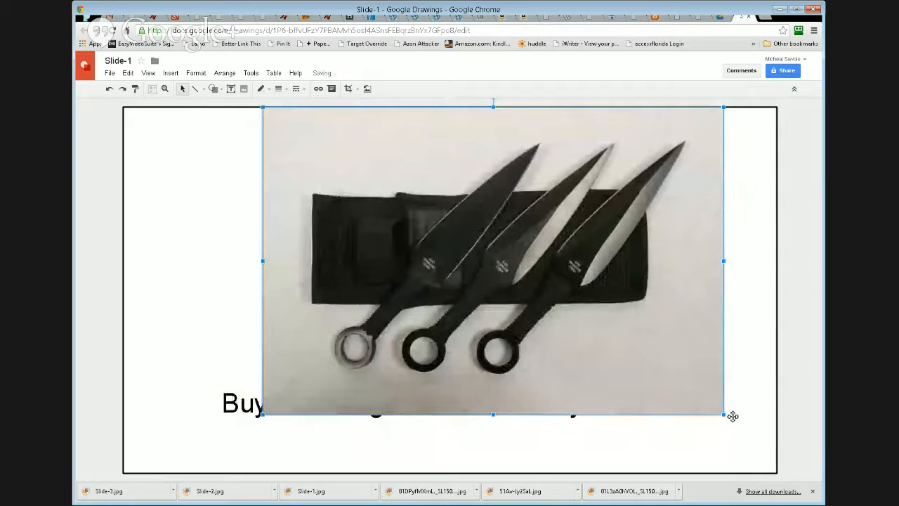
drag(724, 414, 695, 394)
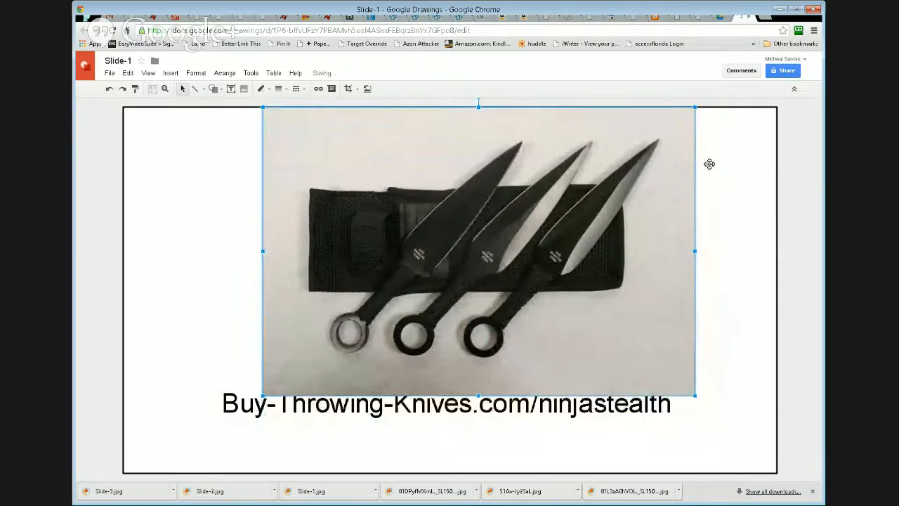
drag(695, 108, 655, 134)
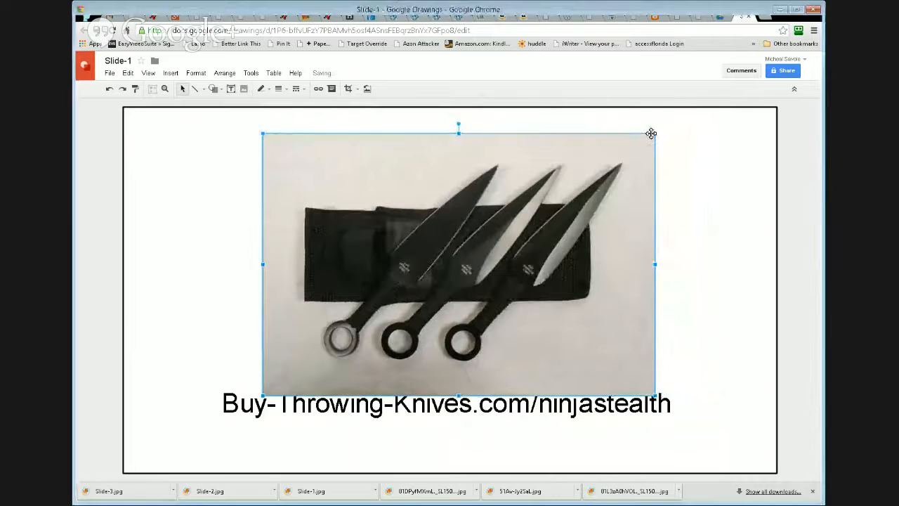
drag(502, 251, 492, 243)
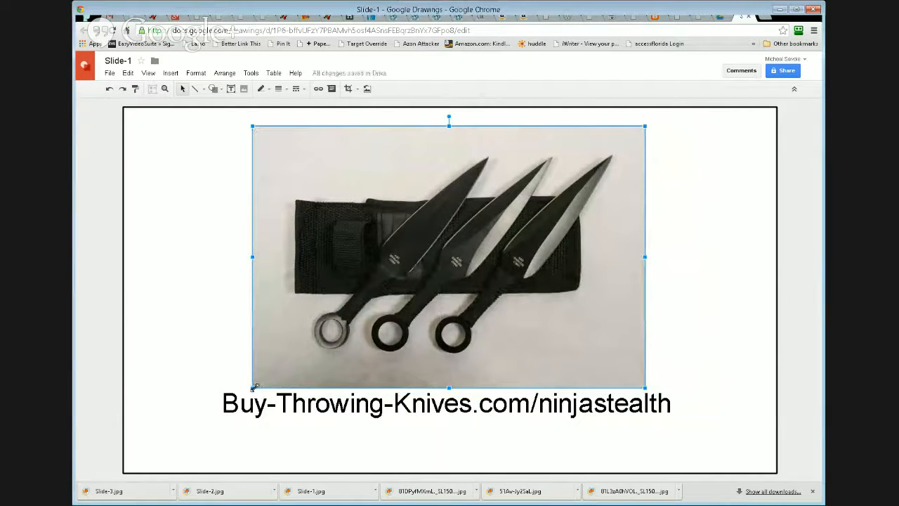
drag(257, 384, 267, 379)
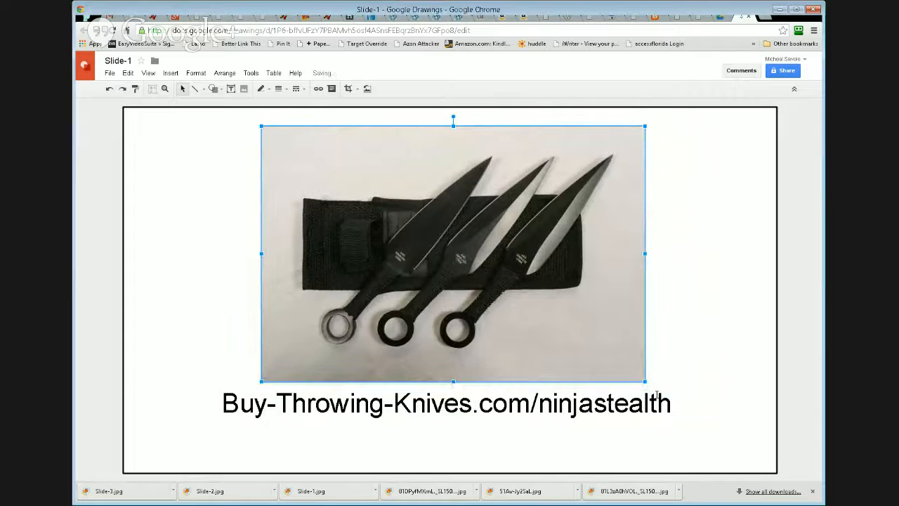
drag(644, 381, 634, 374)
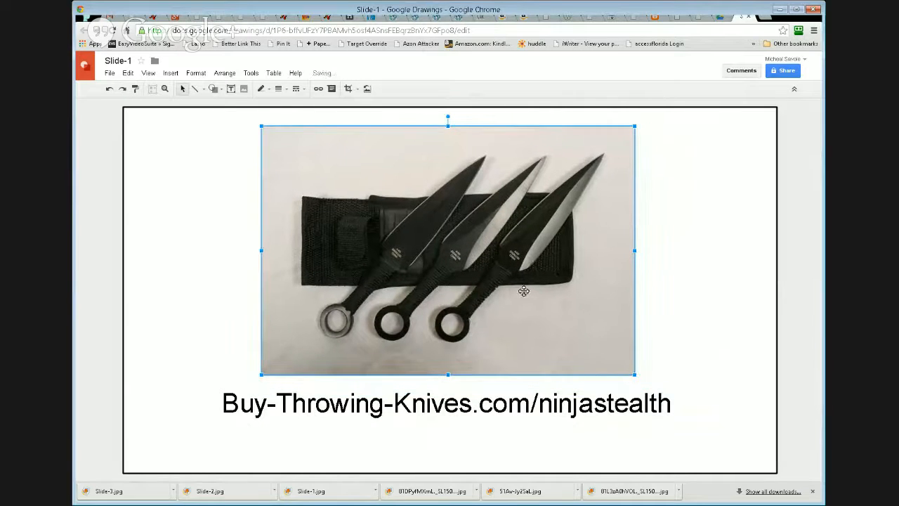
mouse_move(523, 291)
mouse_down()
mouse_move(512, 285)
mouse_move(519, 290)
mouse_up()
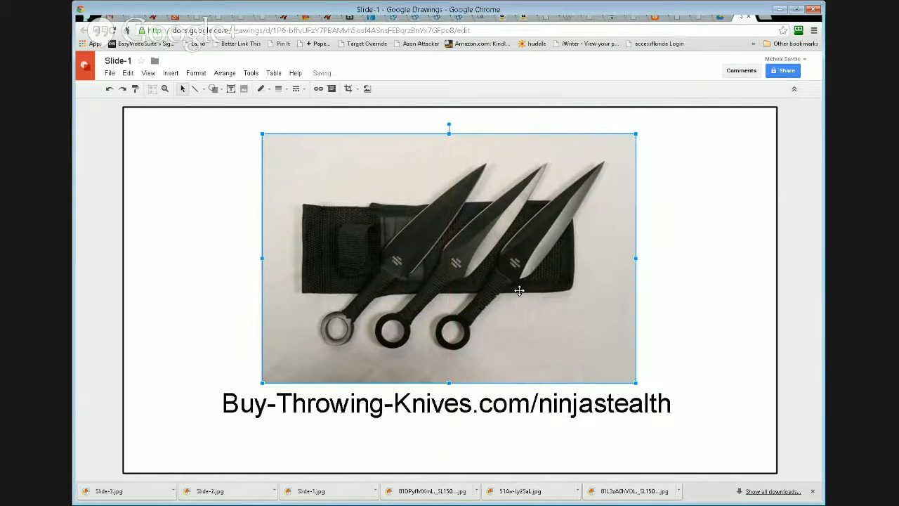
Download the slide showing the knives on their case as a JPEG image
click(112, 74)
mouse_move(126, 236)
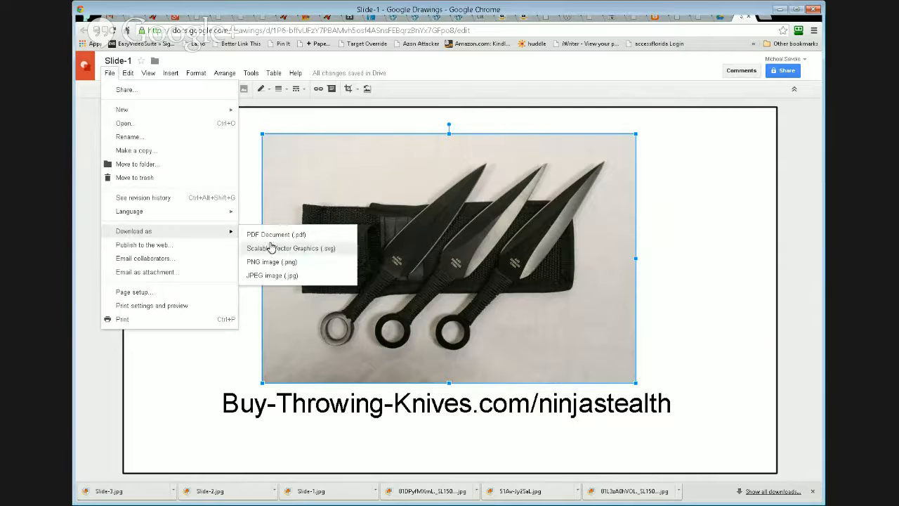
click(268, 275)
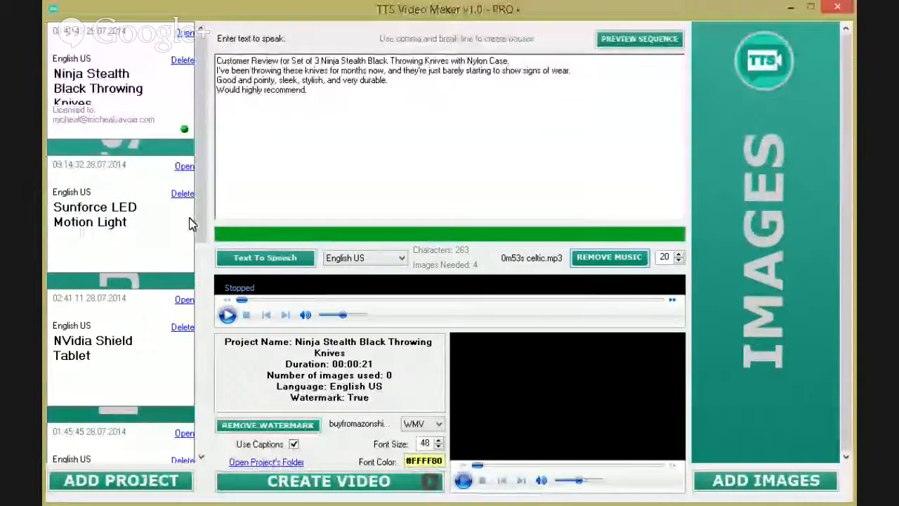
drag(200, 408, 200, 249)
scroll(197, 260, up, 3)
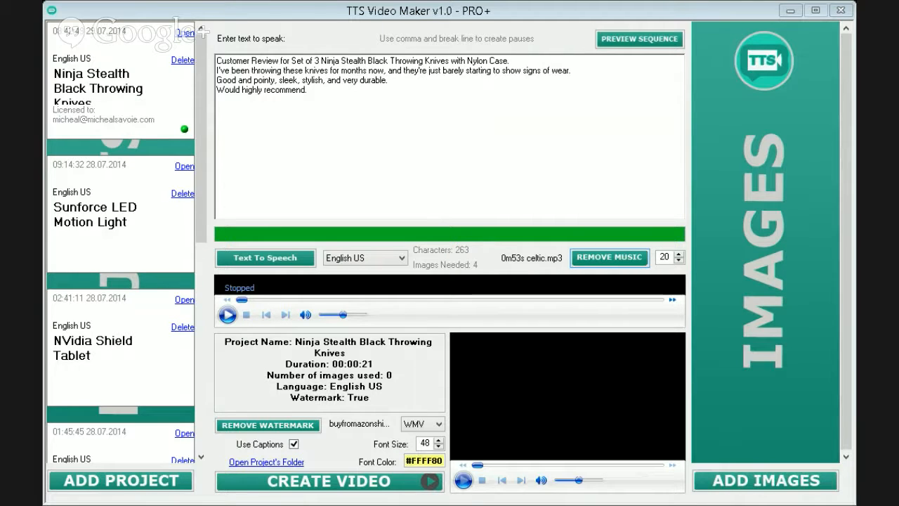
Turn the captions off and back on, and remove the watermark from the Ninja Stealth Black Throwing Knives project
click(340, 113)
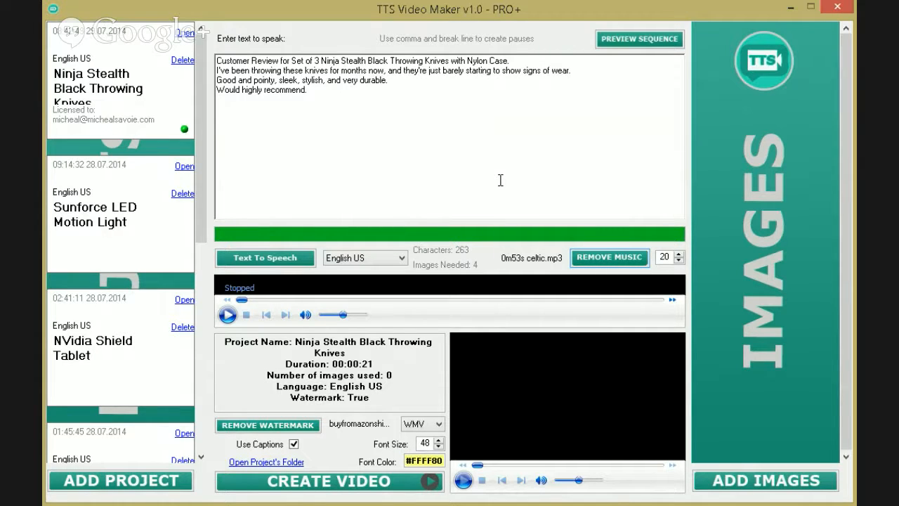
click(294, 448)
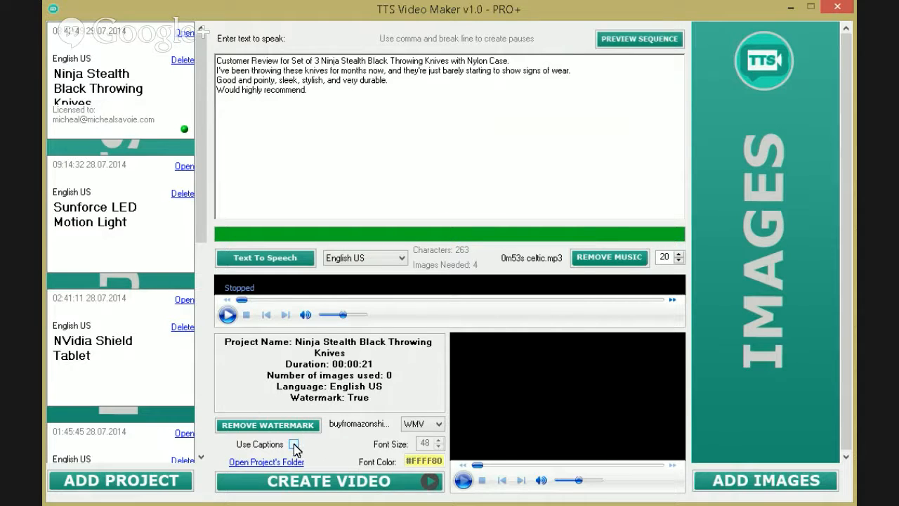
click(294, 448)
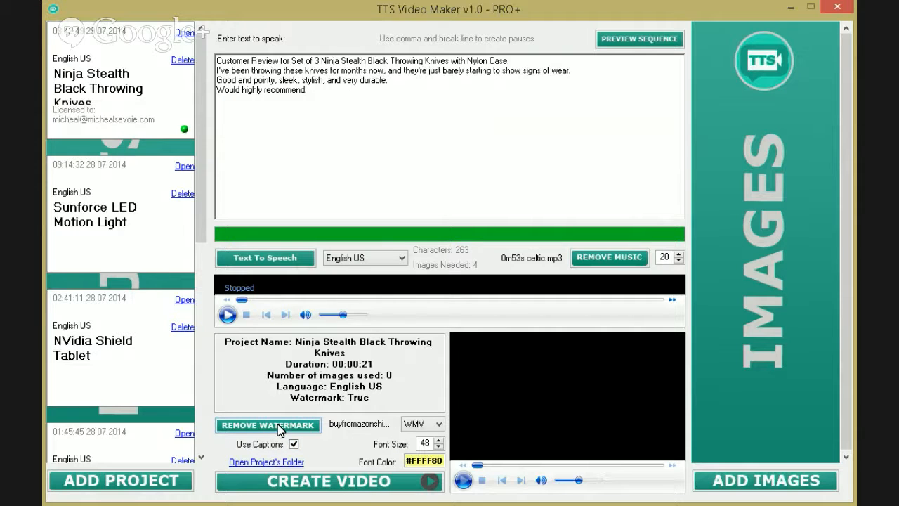
click(279, 426)
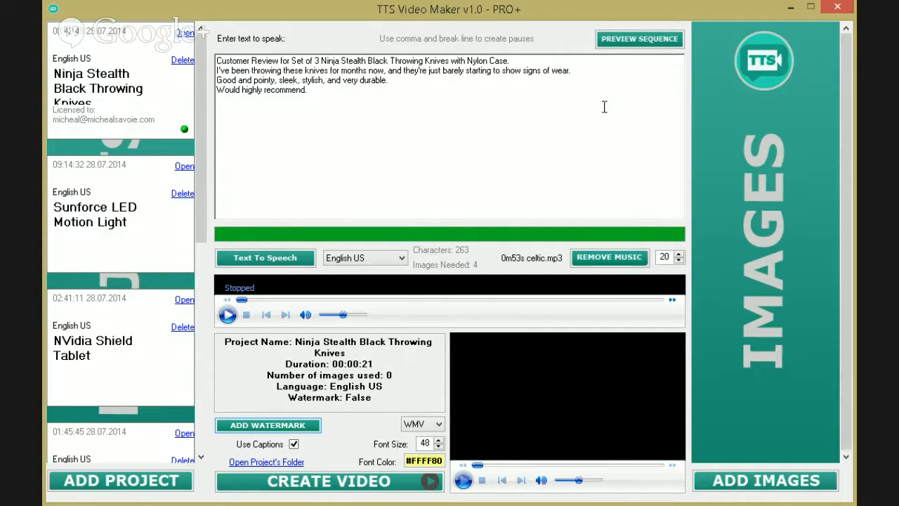
Preview how the review text is split into sequence segments, and return to the text editing view
click(619, 41)
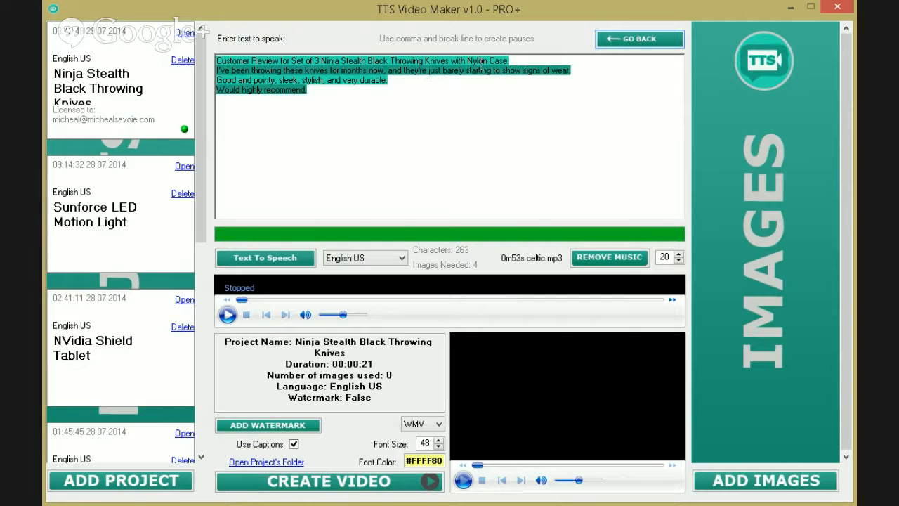
click(641, 39)
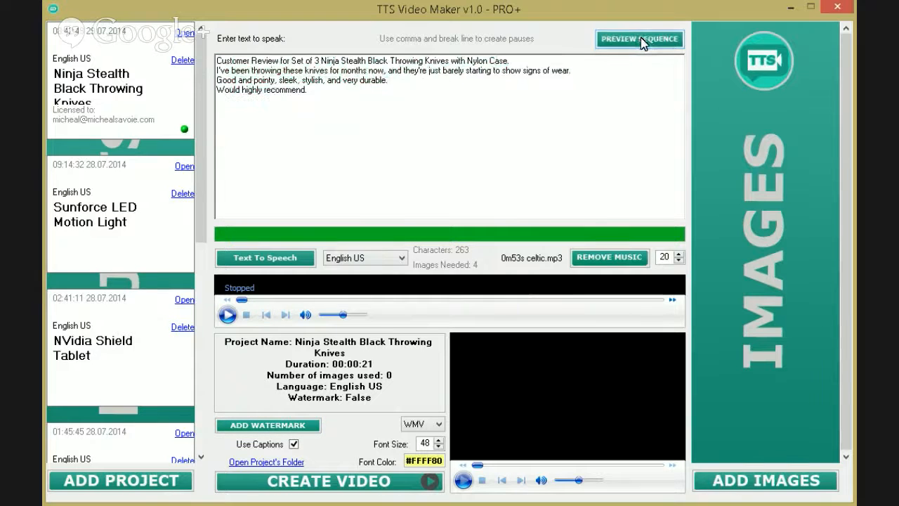
click(640, 38)
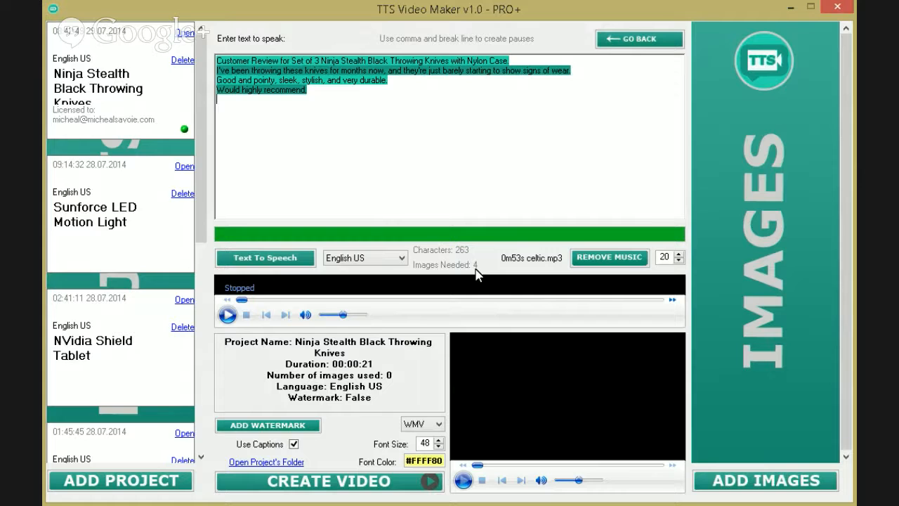
key(Return)
text(..)
click(637, 40)
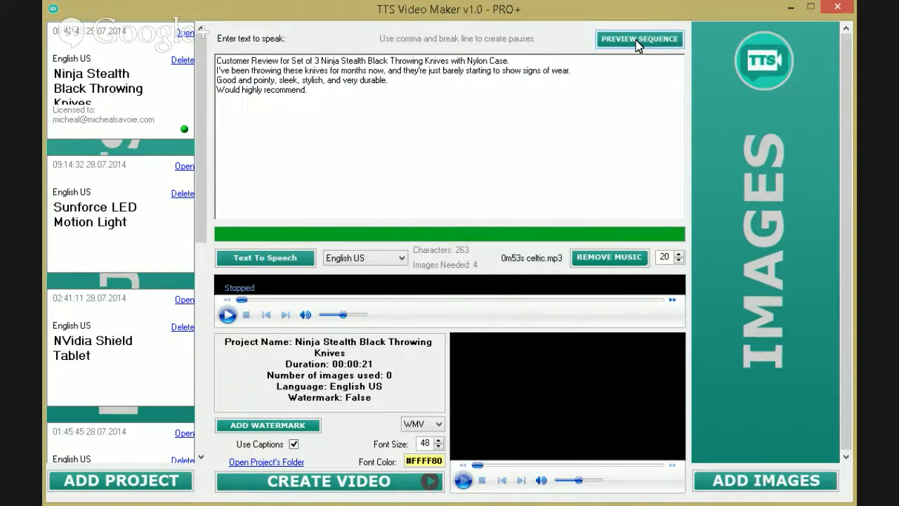
Convert the review text to English US speech and remove the celtic.mp3 background music
click(257, 261)
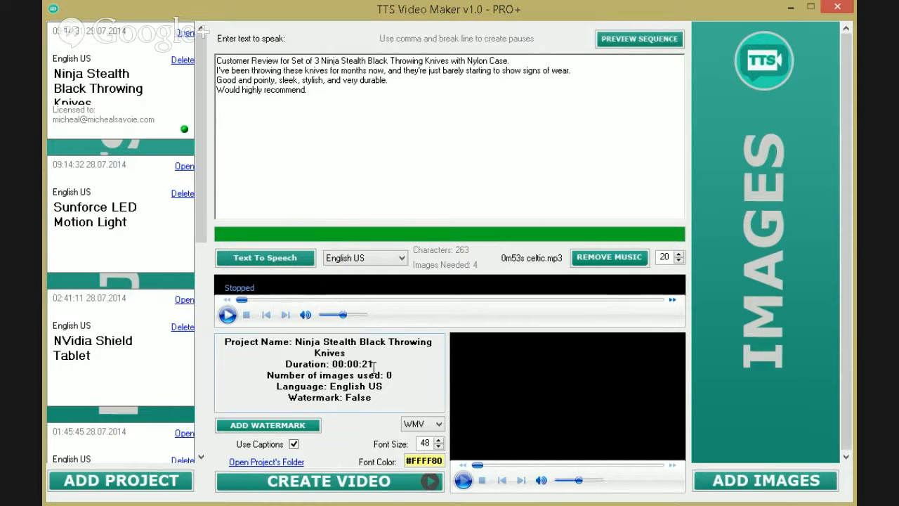
drag(375, 364, 342, 358)
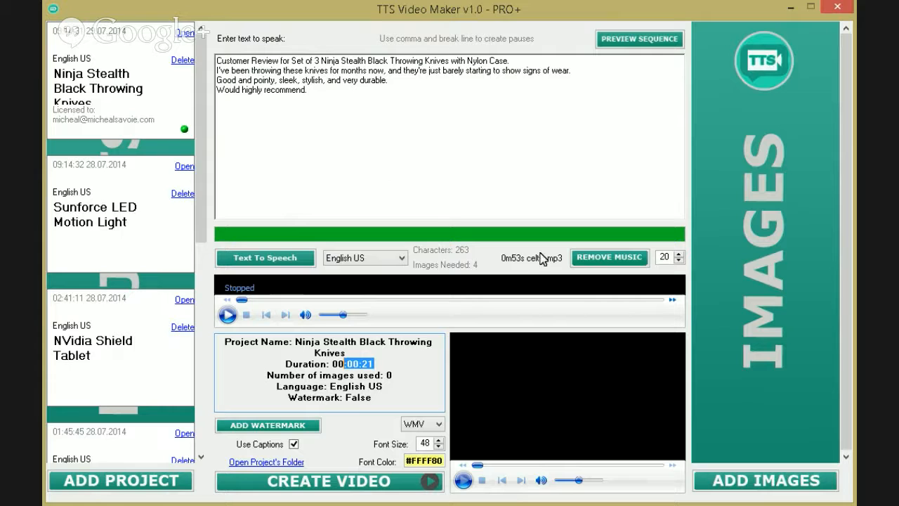
click(592, 264)
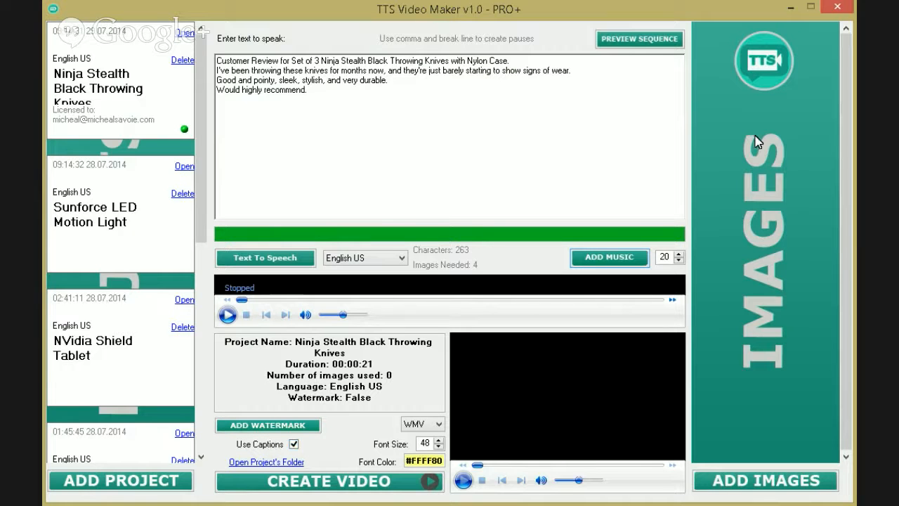
Add Slide-1.jpg from the Throwing Knives folder in Pictures as the project's first image
click(769, 481)
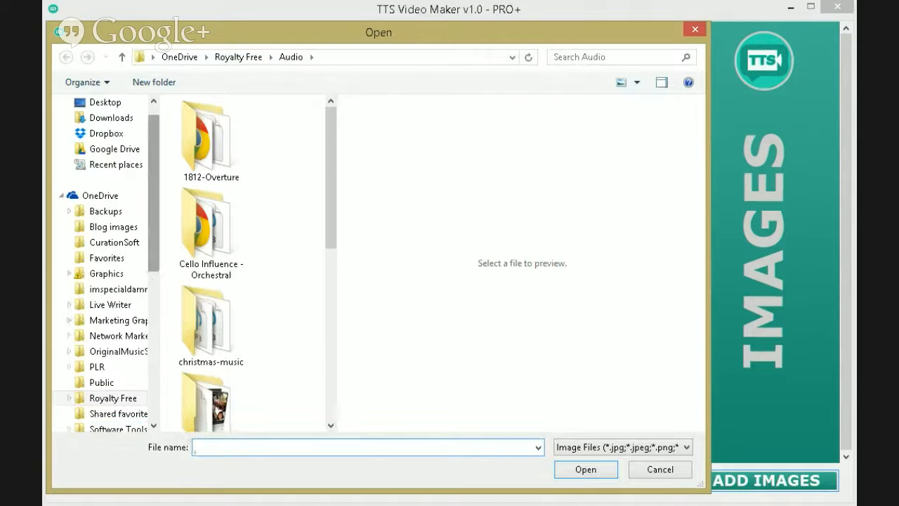
scroll(105, 267, down, 3)
scroll(105, 267, down, 3)
click(105, 320)
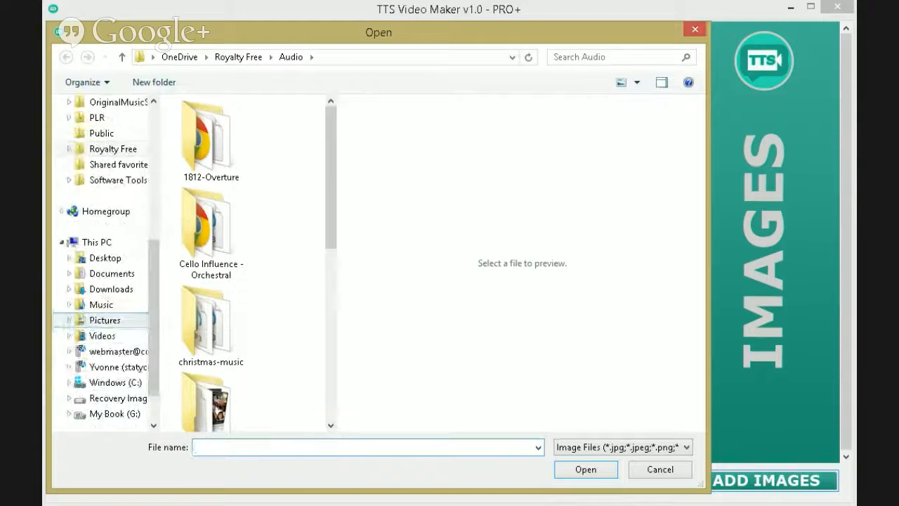
scroll(211, 120, down, 10)
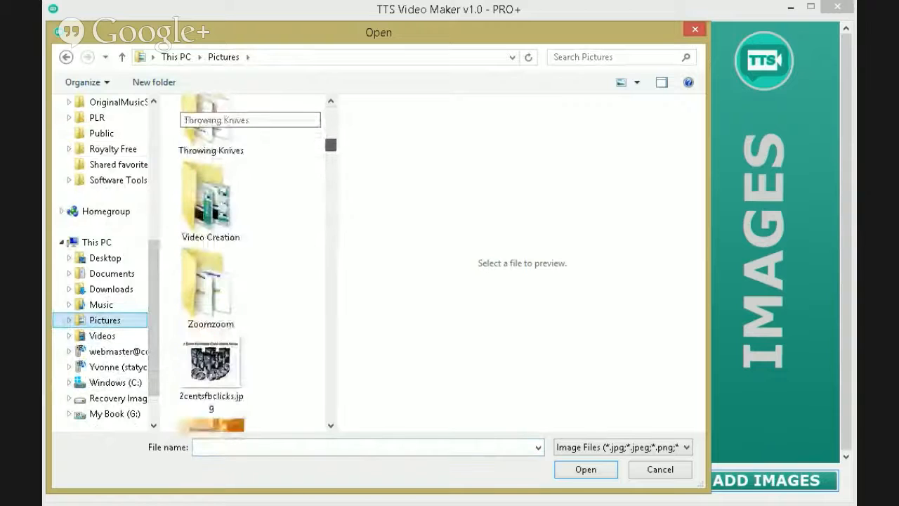
double_click(211, 130)
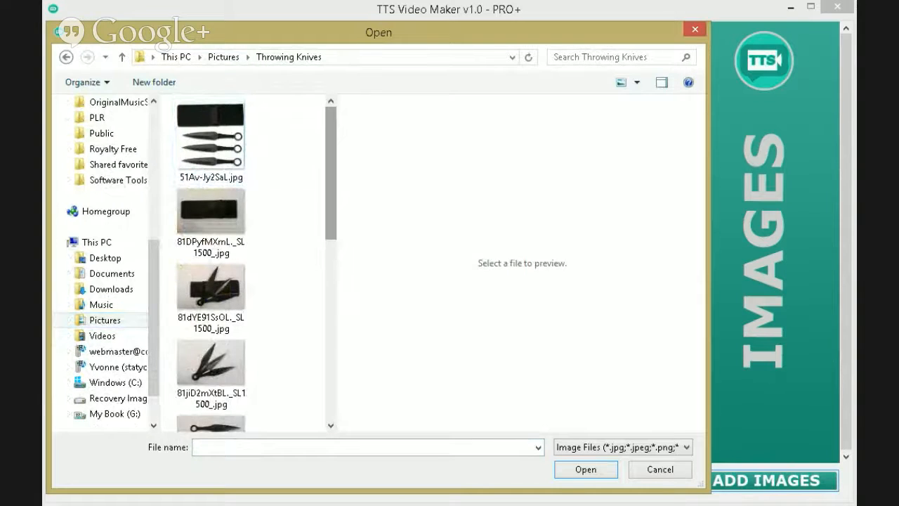
scroll(211, 281, down, 6)
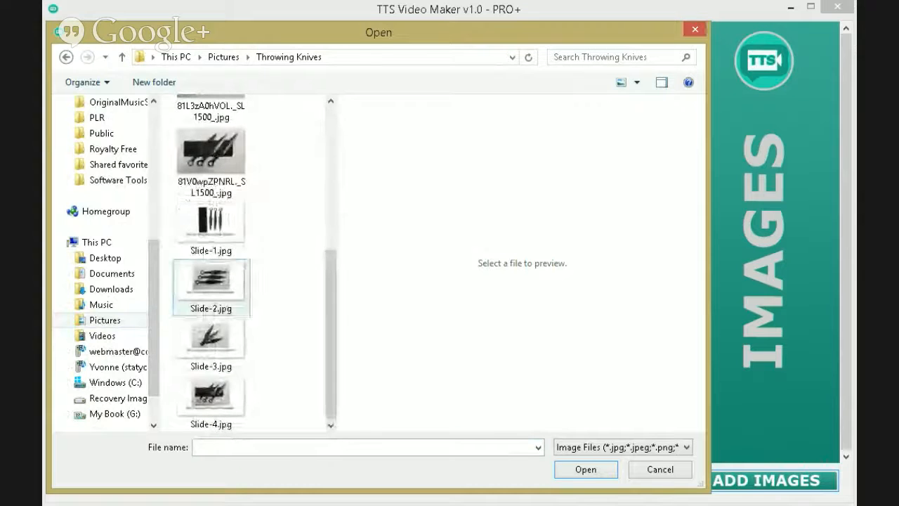
click(210, 225)
click(595, 472)
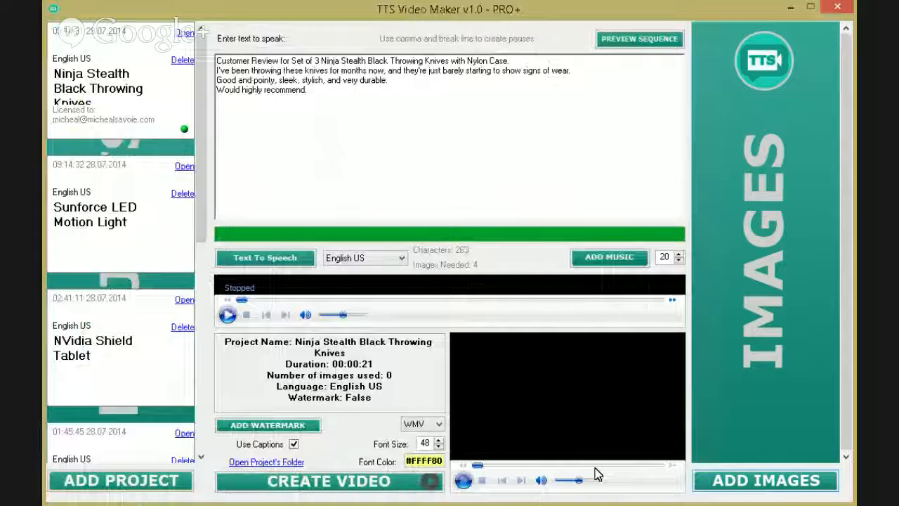
Add Slide-2.jpg from the Throwing Knives folder as the second image
click(764, 479)
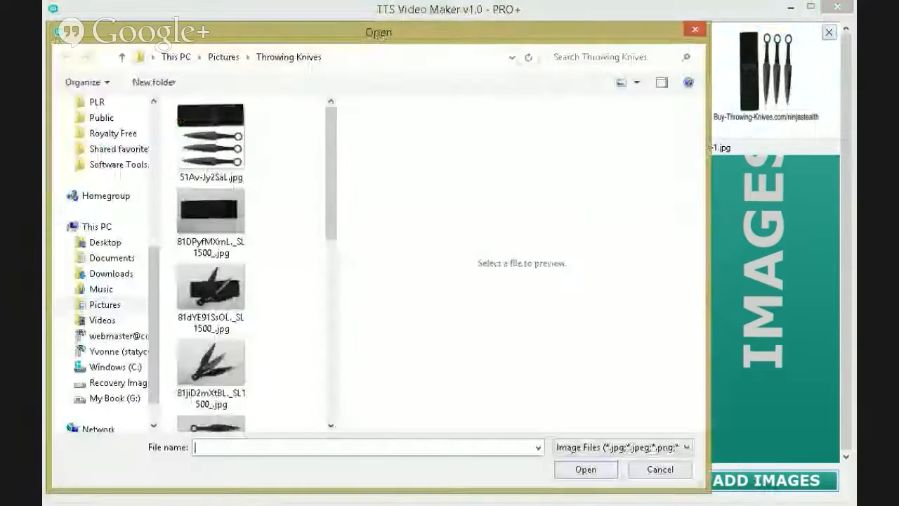
scroll(186, 169, down, 1)
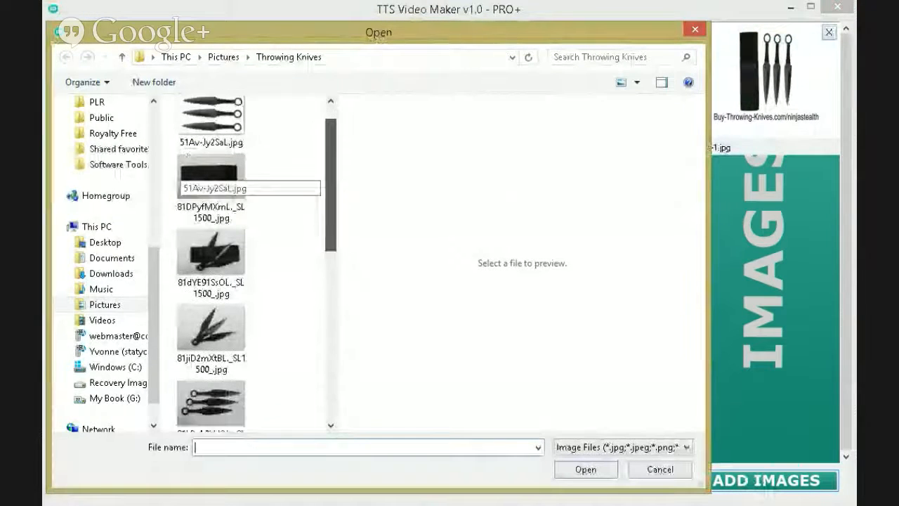
scroll(211, 263, down, 6)
click(211, 344)
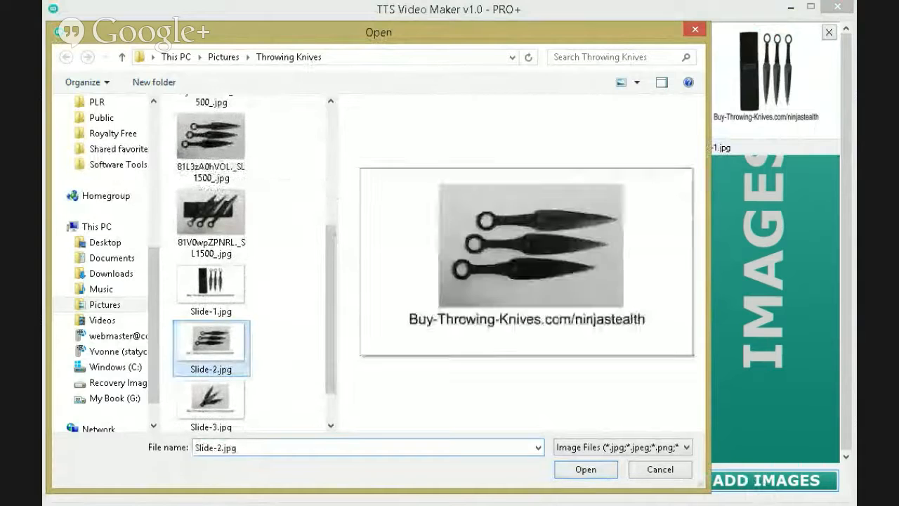
click(586, 469)
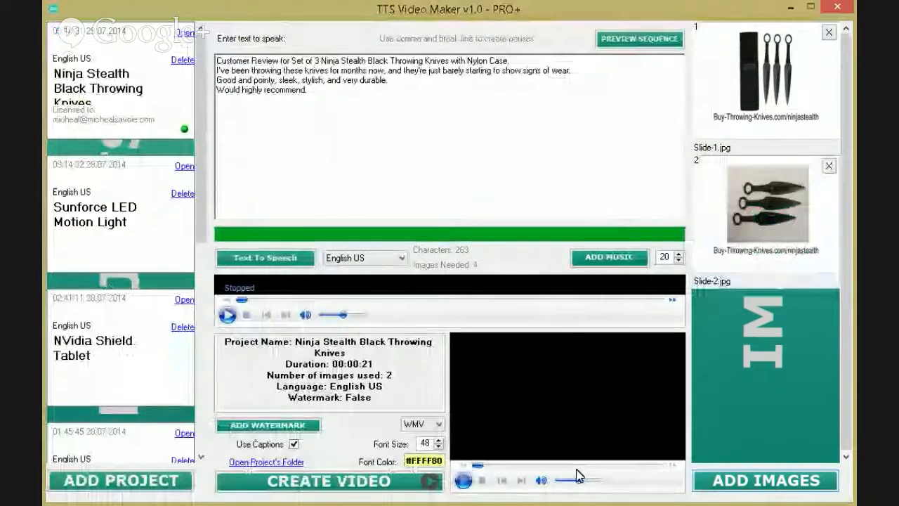
Add Slide-3.jpg from the Throwing Knives folder as the third image
click(762, 484)
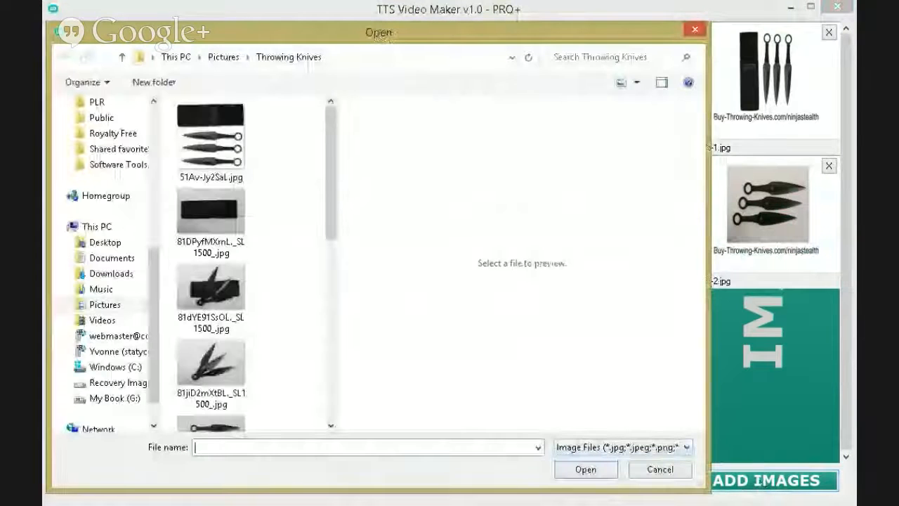
scroll(204, 215, down, 5)
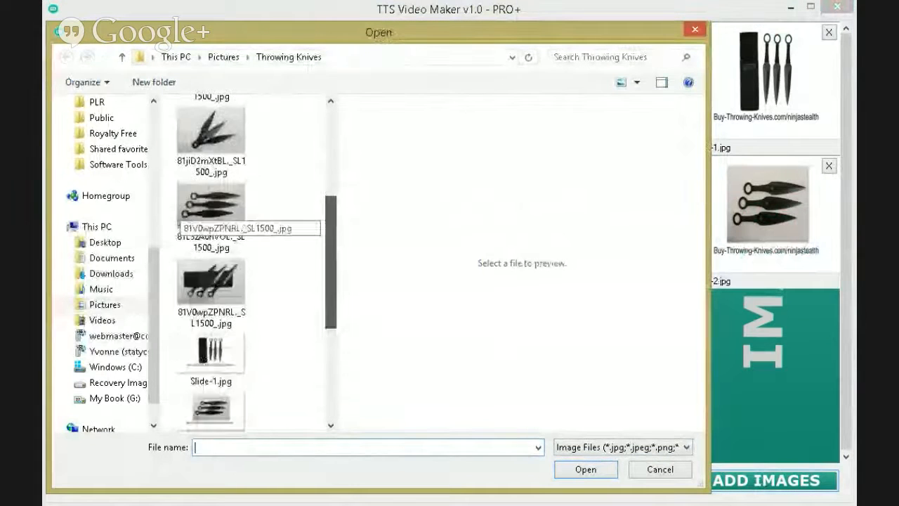
scroll(210, 215, down, 3)
click(210, 340)
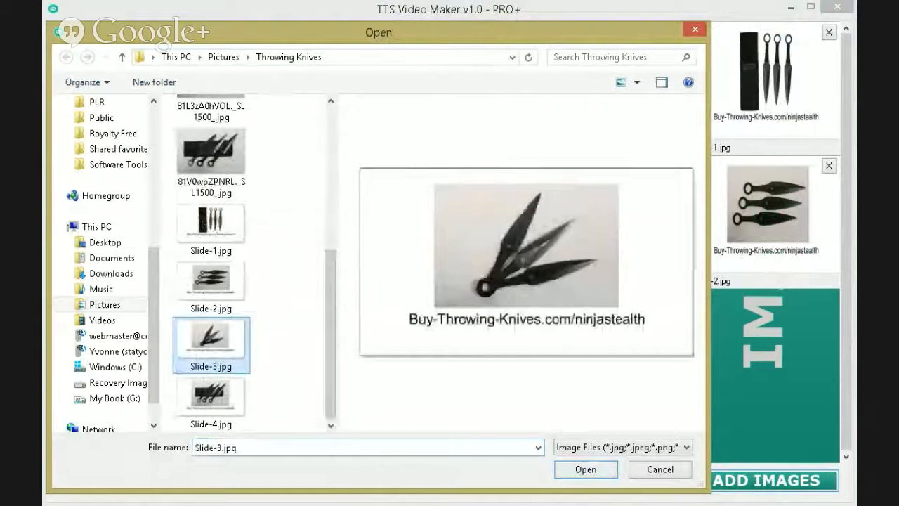
click(588, 470)
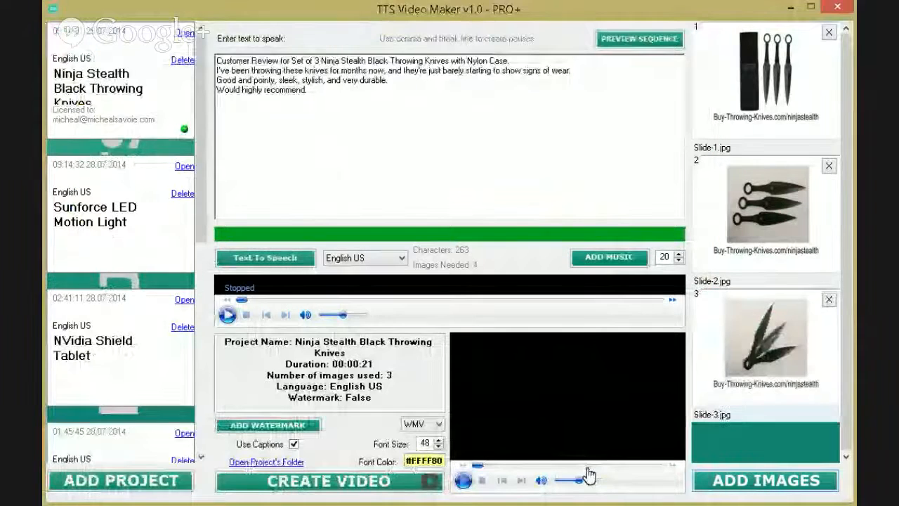
Add Slide-4.jpg from the Throwing Knives folder as the fourth image and check it in the image list
click(750, 483)
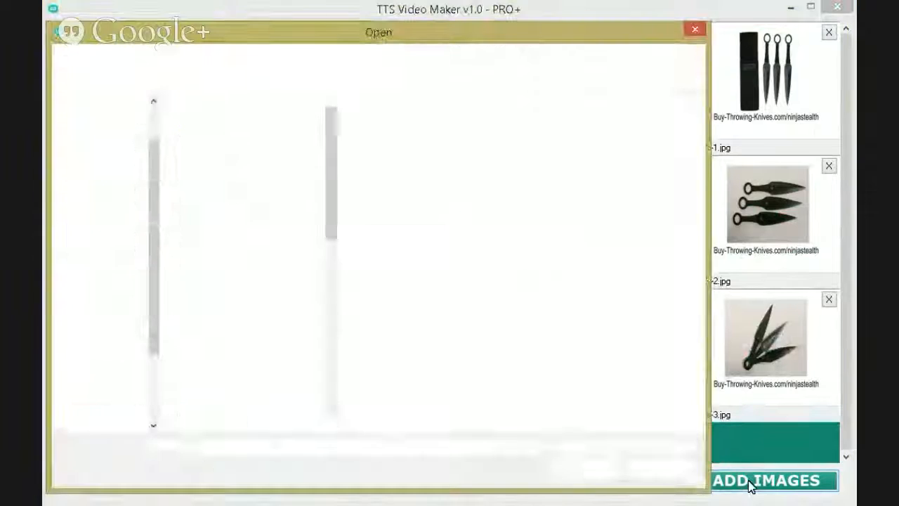
click(211, 397)
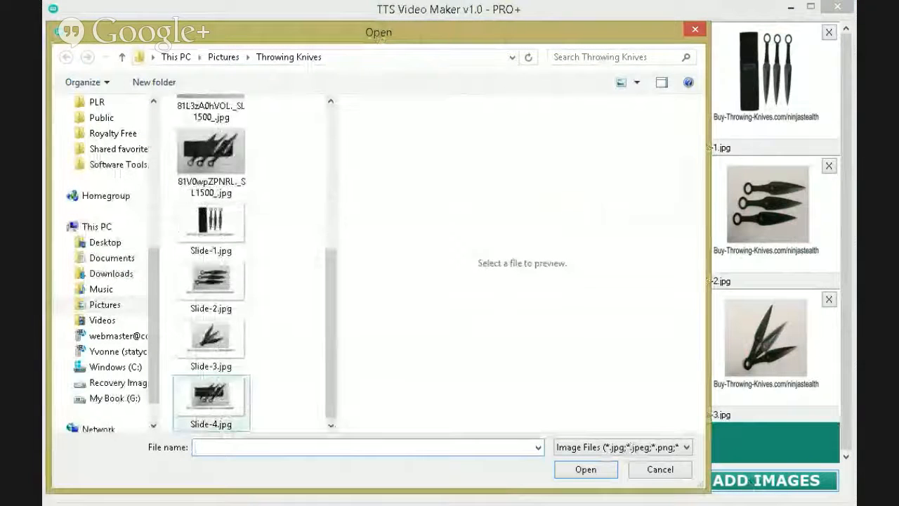
click(586, 469)
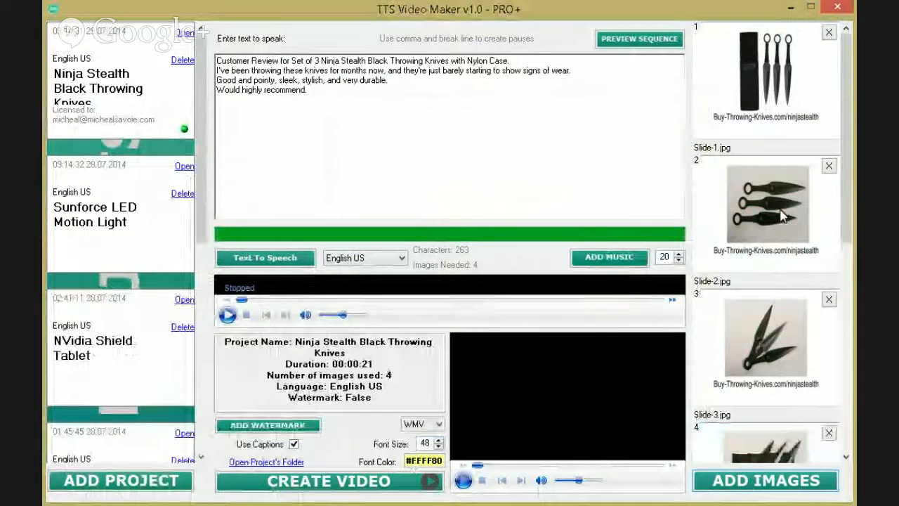
click(852, 361)
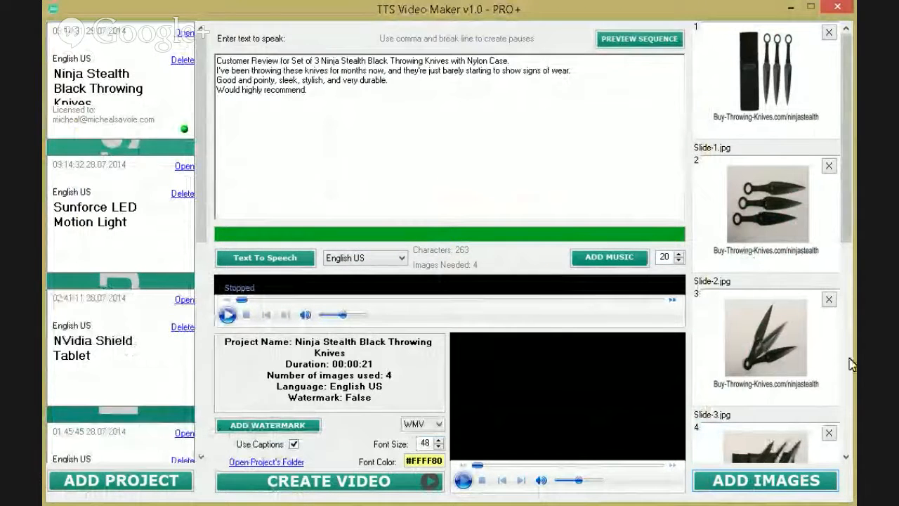
drag(850, 324, 852, 411)
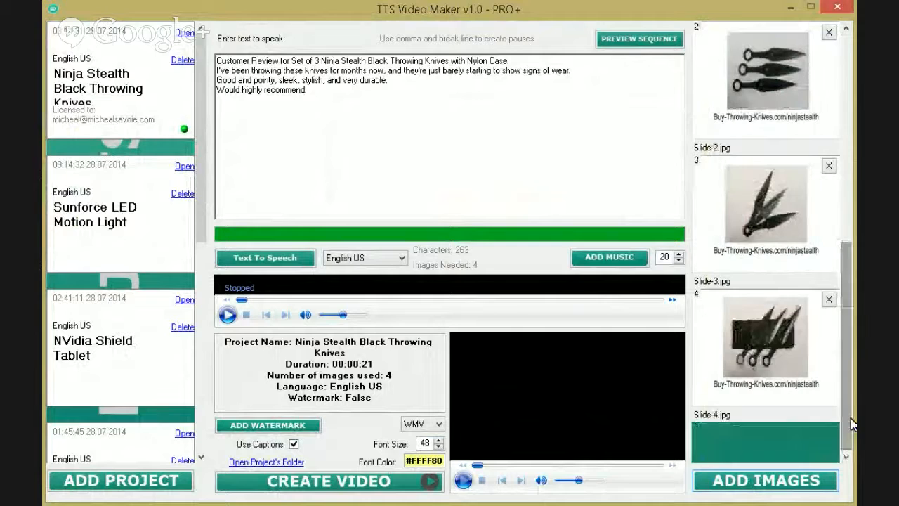
Remove Slide-4.jpg from the image list and add it again from the Throwing Knives folder
click(830, 301)
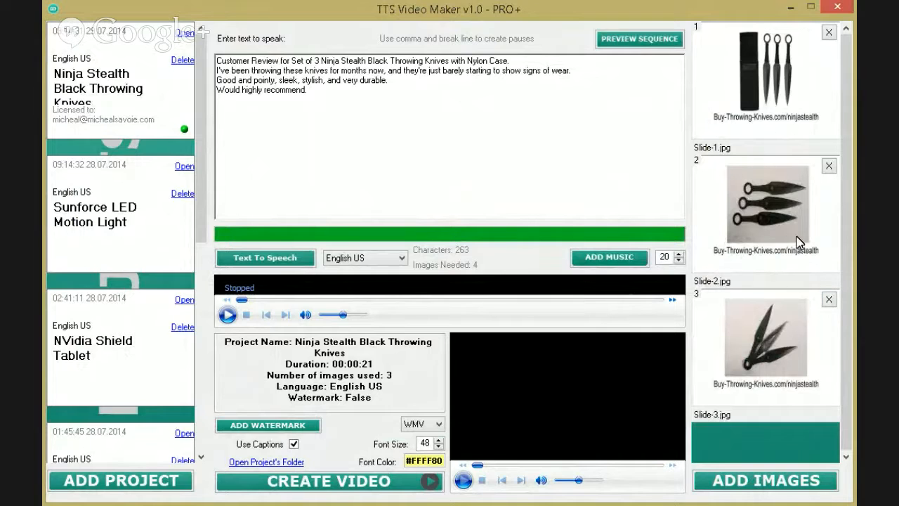
click(765, 481)
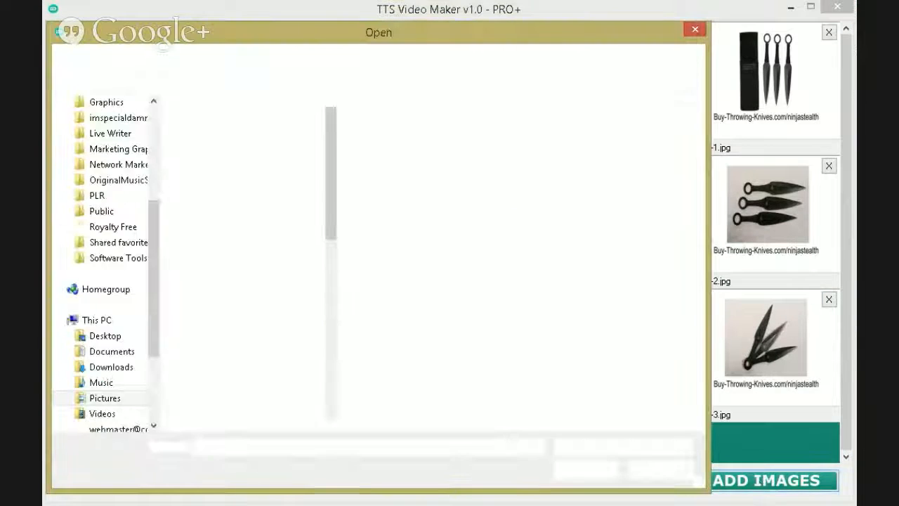
scroll(211, 211, down, 5)
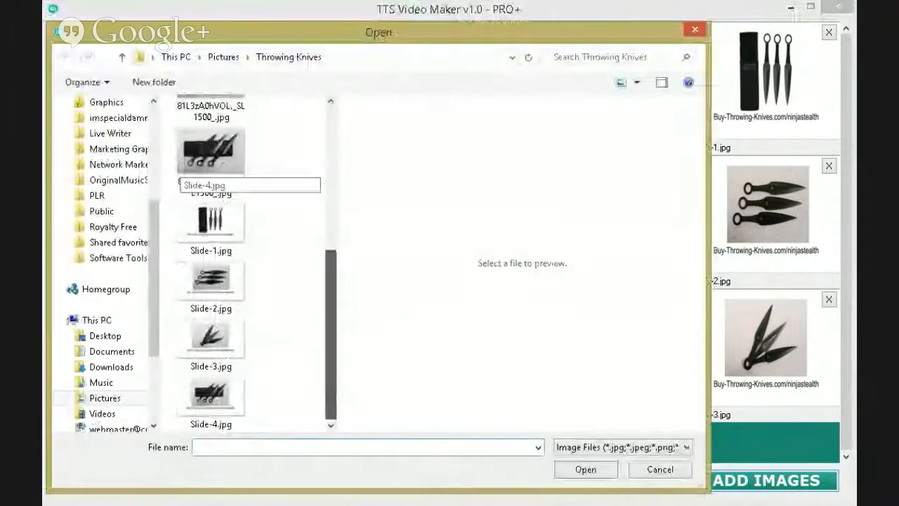
click(211, 397)
click(585, 471)
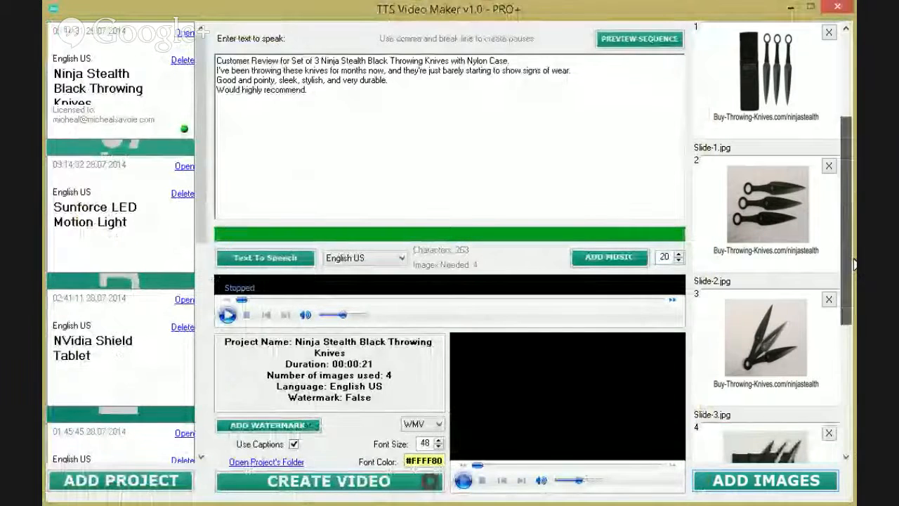
scroll(850, 263, down, 2)
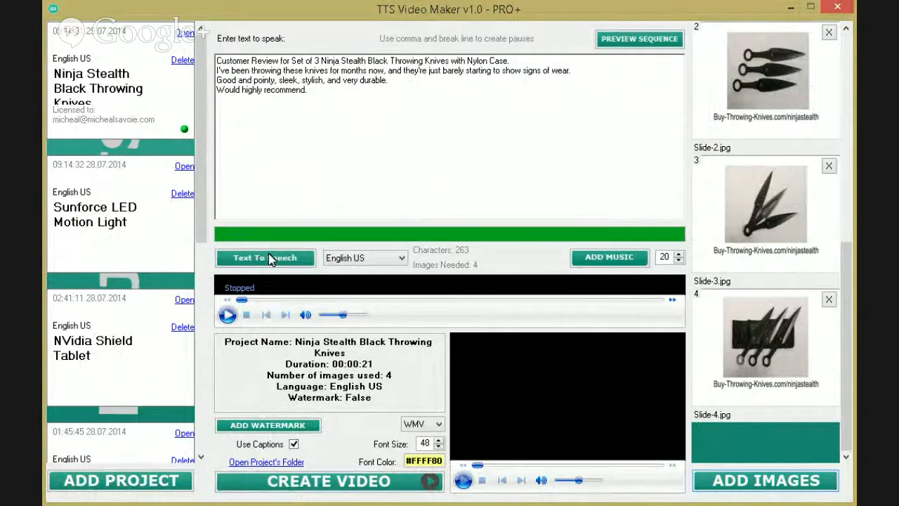
Create the video, and add 0m53s celtic.mp3 from the Audio folder in Royalty Free as background music
click(328, 481)
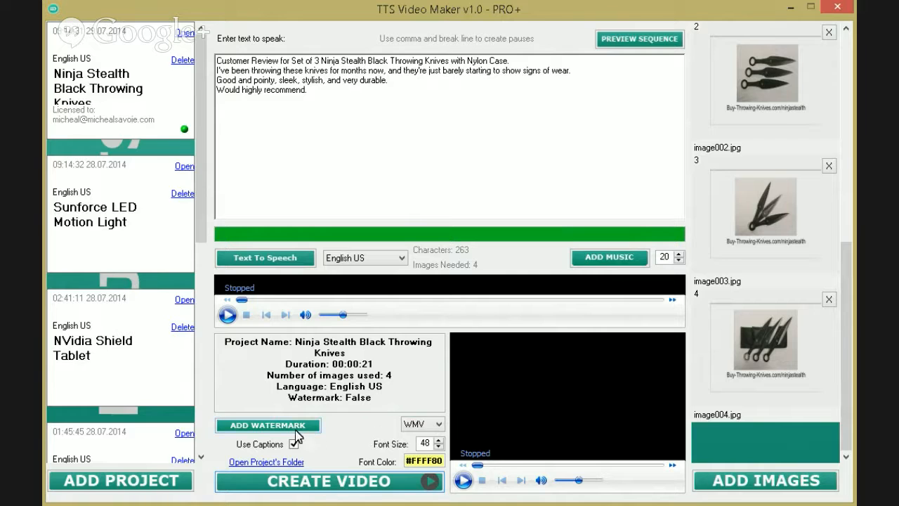
click(609, 257)
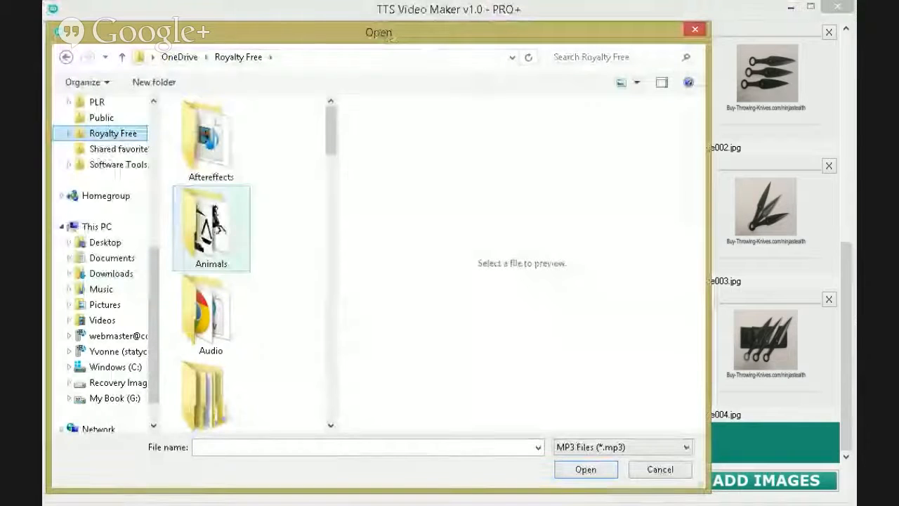
double_click(210, 316)
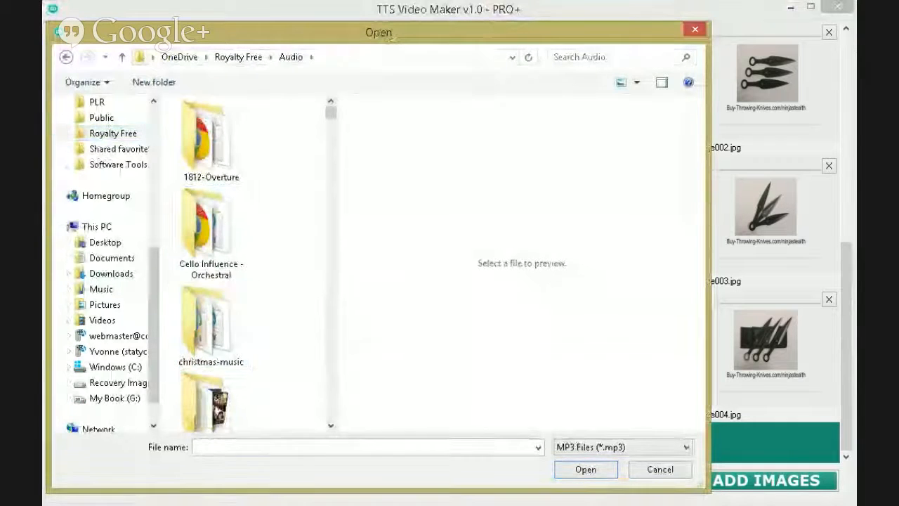
scroll(211, 264, down, 5)
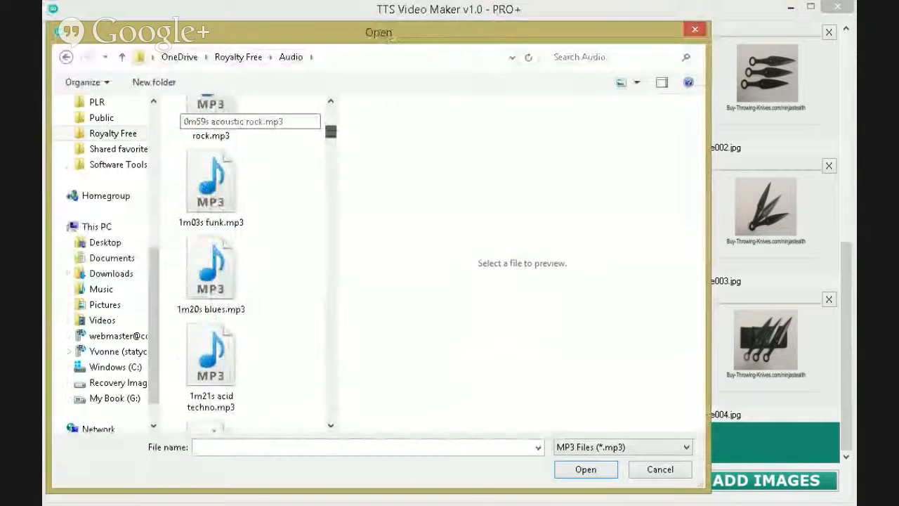
scroll(211, 263, up, 3)
click(211, 204)
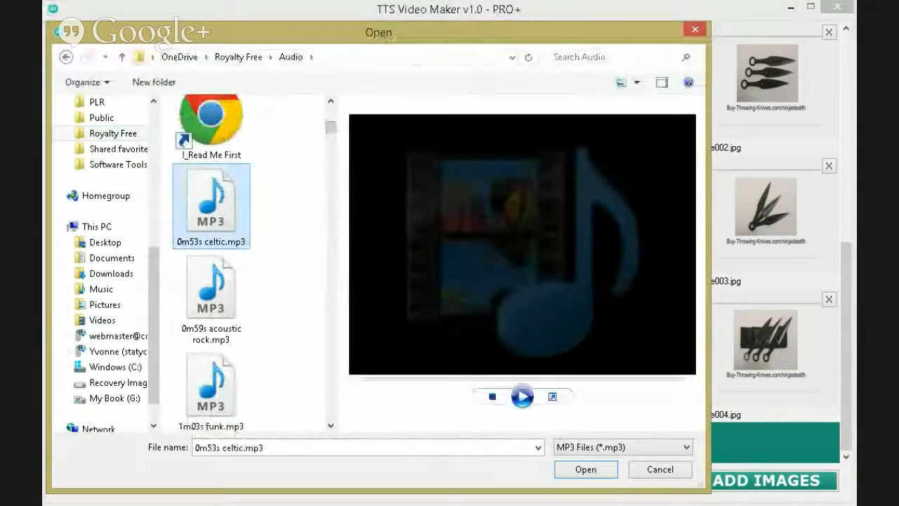
click(585, 469)
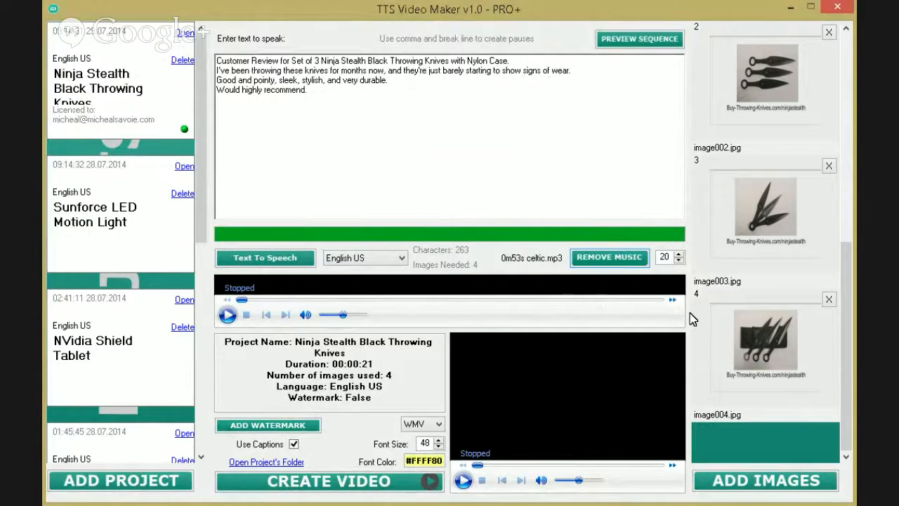
Open the project's folder, and create the video again with the added music, playing it back at a higher preview volume
click(272, 465)
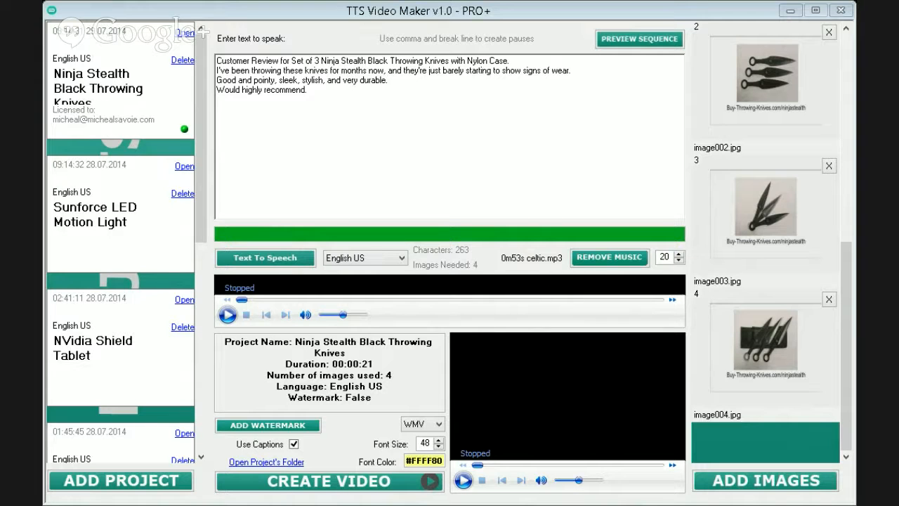
click(660, 13)
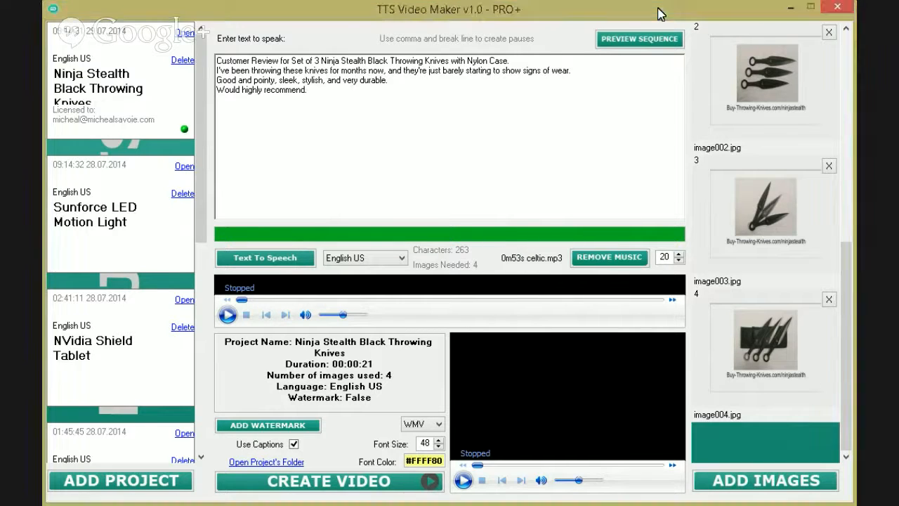
click(387, 482)
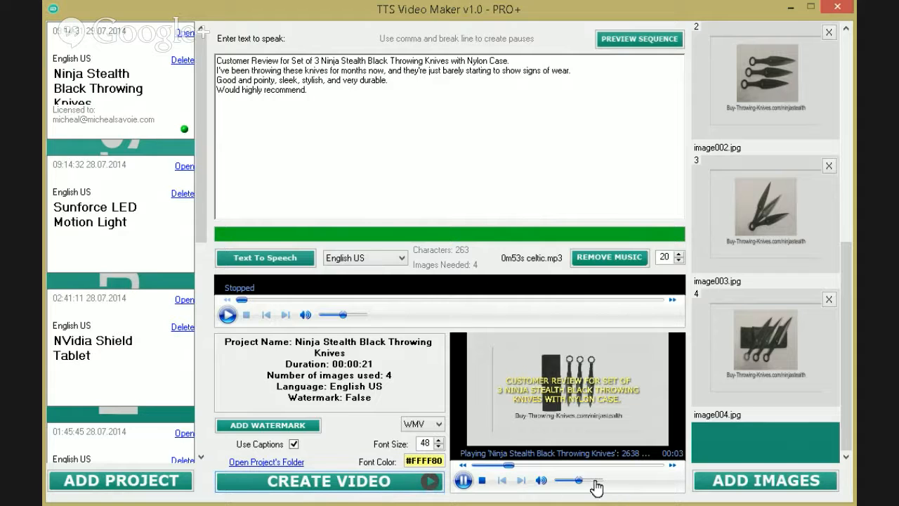
drag(578, 481, 602, 482)
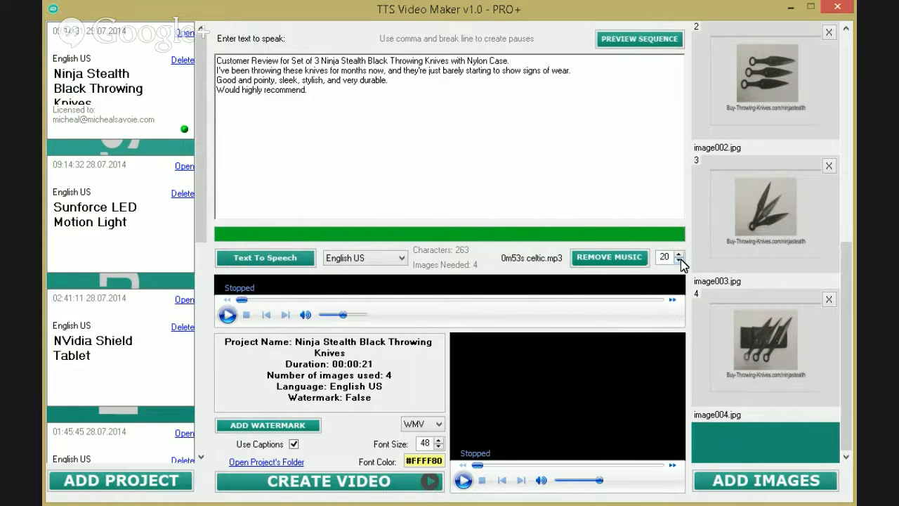
Set the background music volume to 10 and create the video again to preview it
click(680, 260)
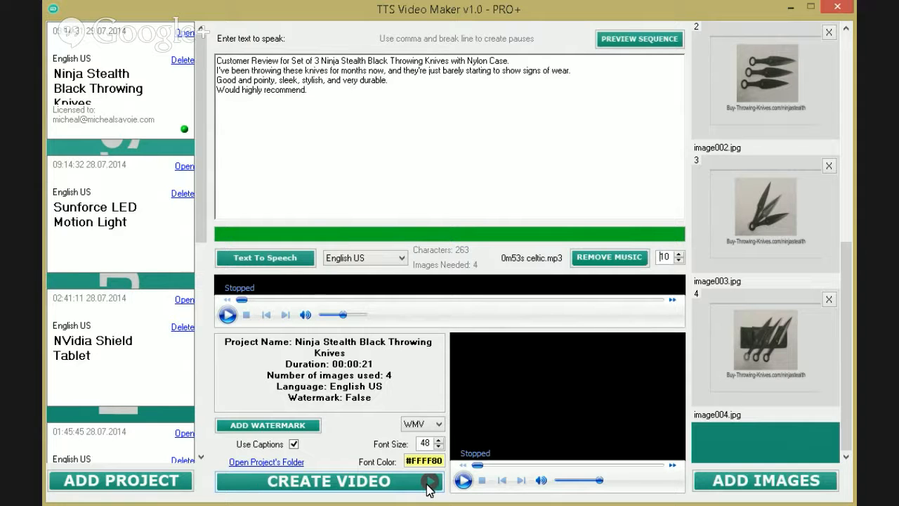
click(386, 483)
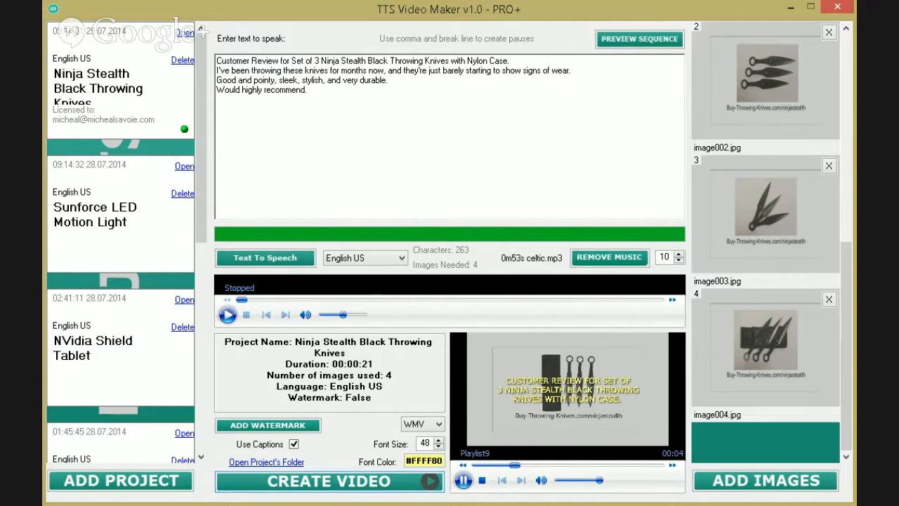
click(463, 480)
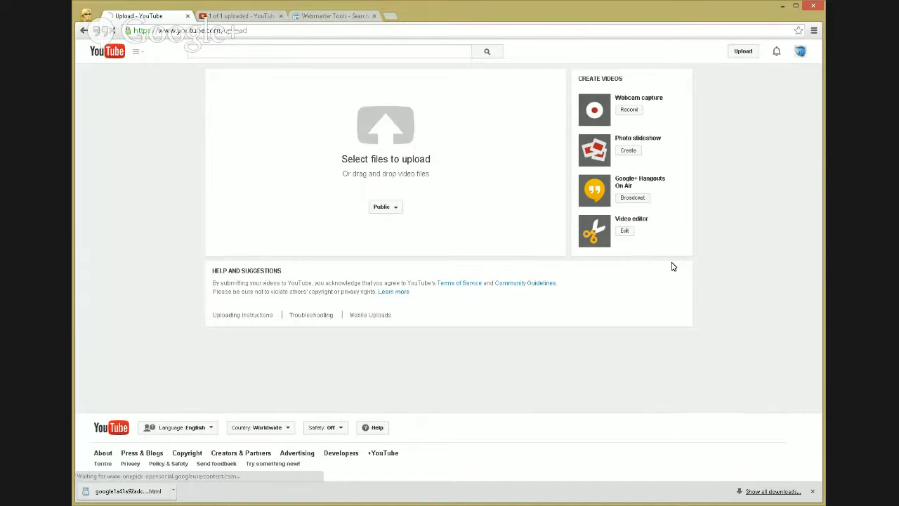
On YouTube's upload page, start selecting a file and go to the Ninja Stealth Black Throwing Knives project folder using its copied path
click(380, 133)
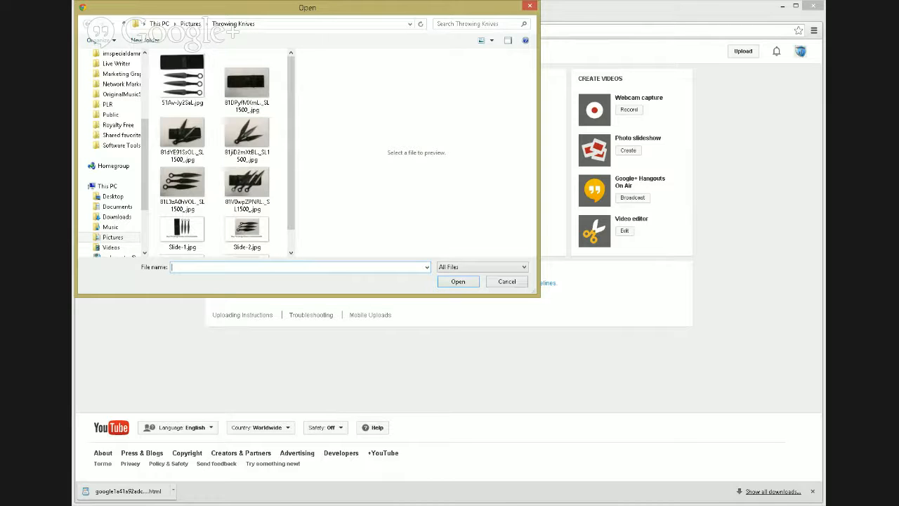
key(Escape)
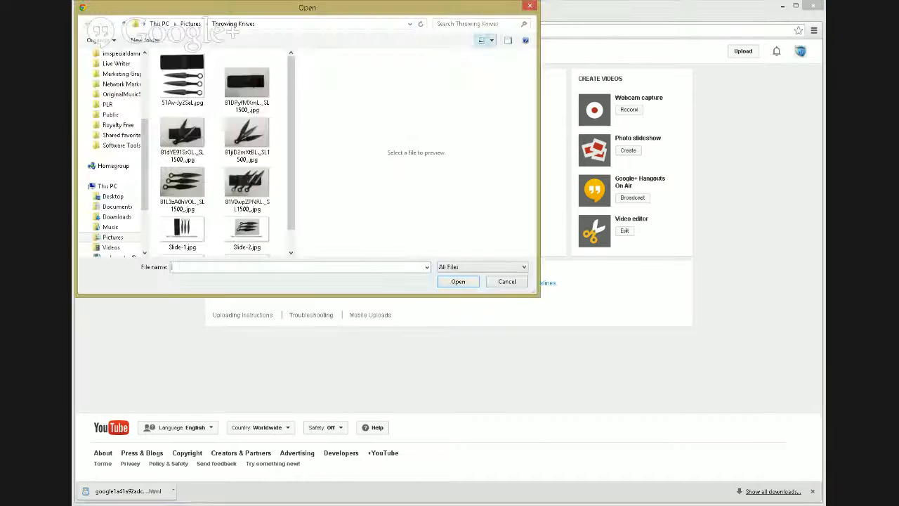
click(199, 24)
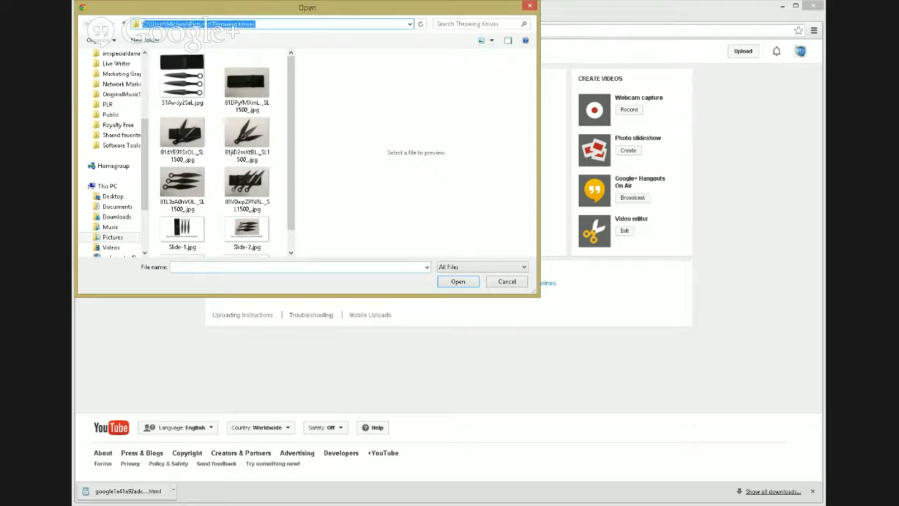
key(ctrl+v)
key(Return)
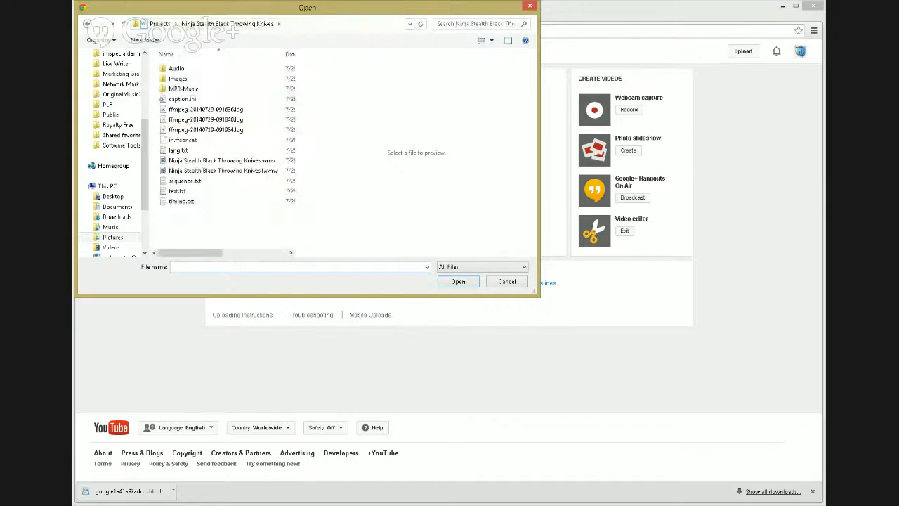
Upload Ninja Stealth Black Throwing Knives.wmv from the project folder
key(End)
key(Up)
key(Up)
key(Up)
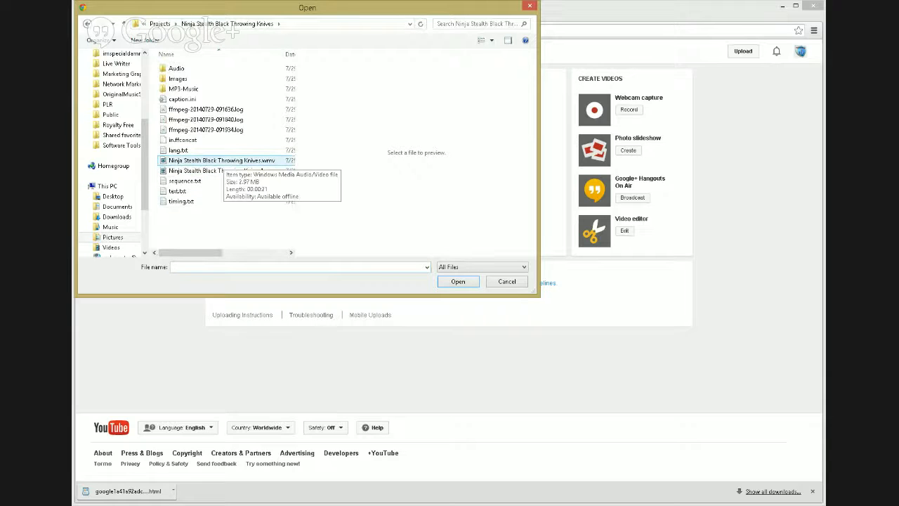
click(221, 160)
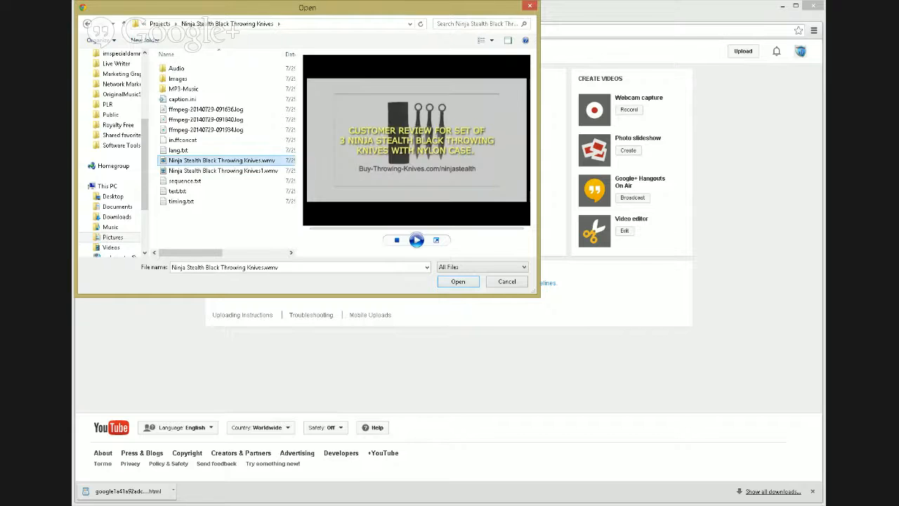
click(458, 281)
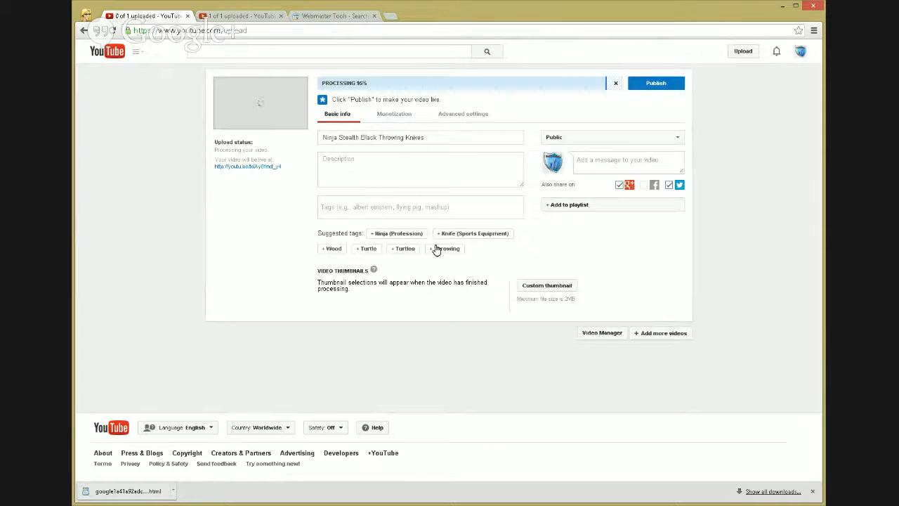
Add the suggested tags Ninja (Profession), Throwing and Blade, and choose the first video thumbnail
click(395, 236)
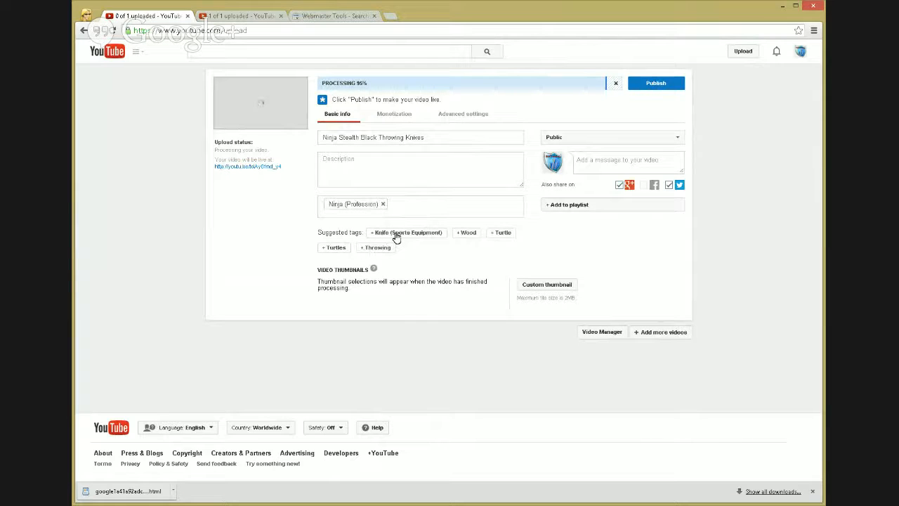
click(491, 238)
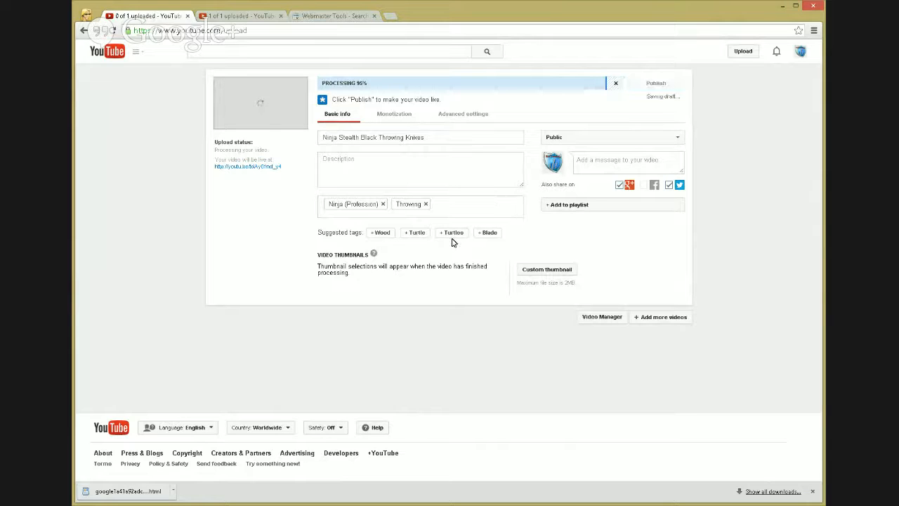
click(491, 238)
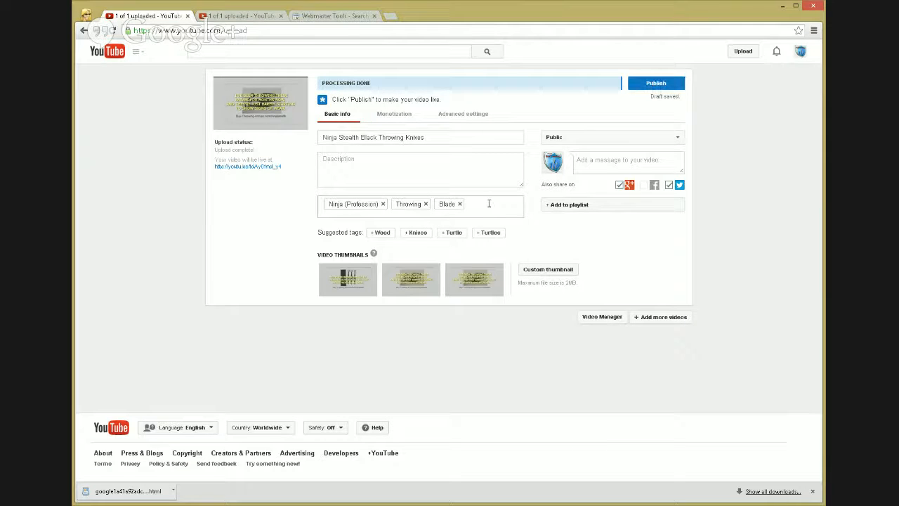
mouse_move(324, 279)
click(359, 289)
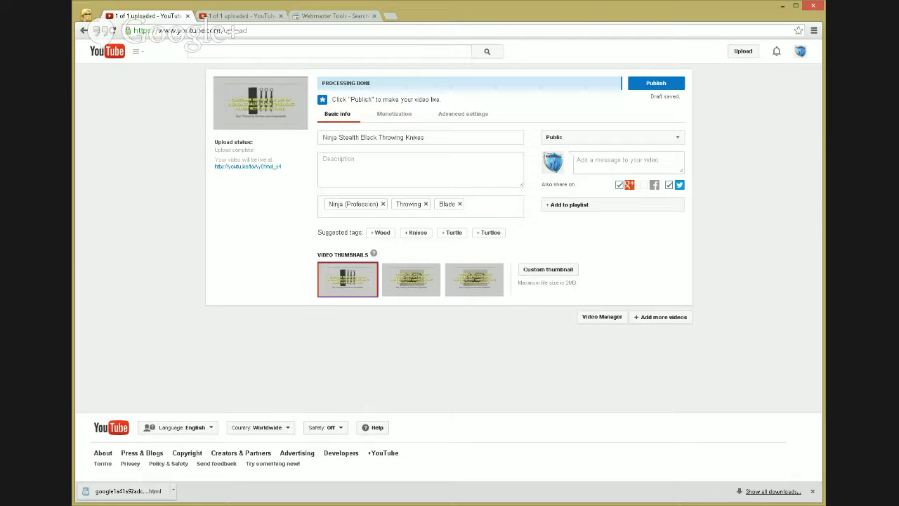
click(328, 162)
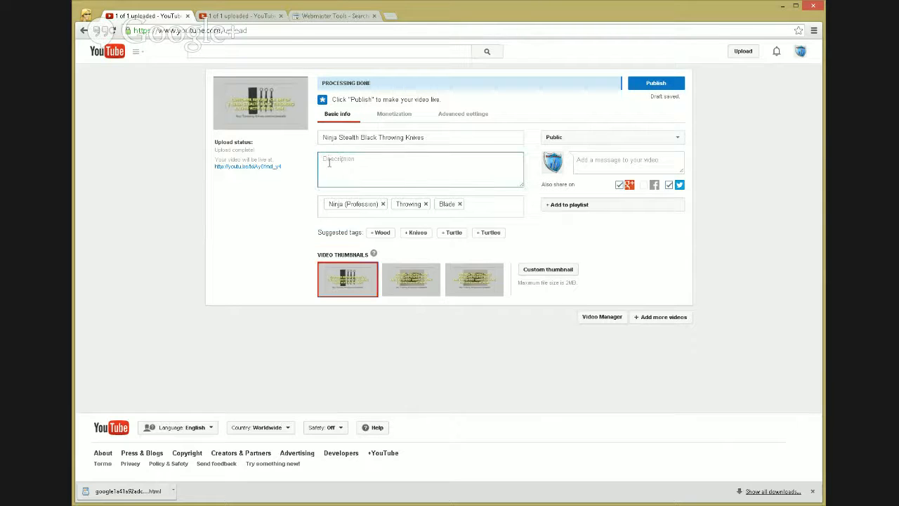
text(C:\Users\Micheal\Downloads\TTS Video Maker\TTS-Video-Maker-v1-JV-version\TTS SOFTWARE -Here is the SOFTWARE\Projects\Ninja Stealth Black Throwing Knives)
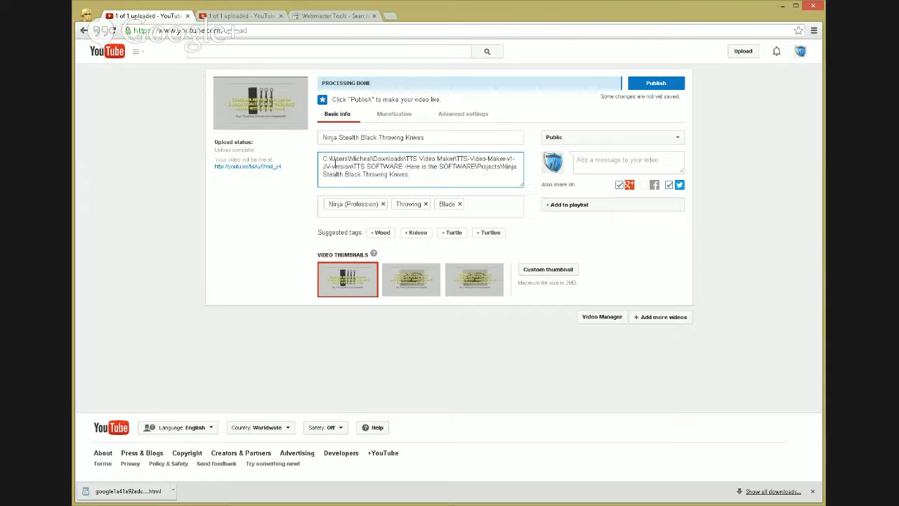
key(ctrl+z)
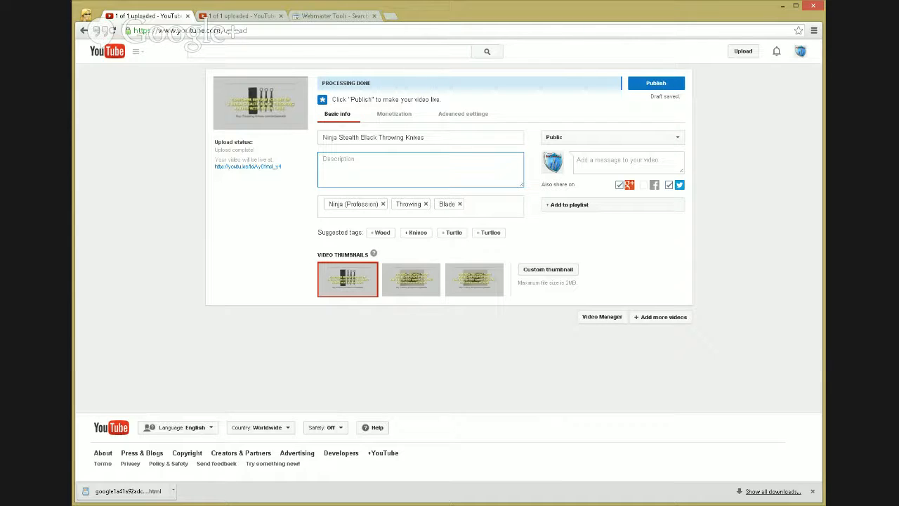
key(alt+Tab)
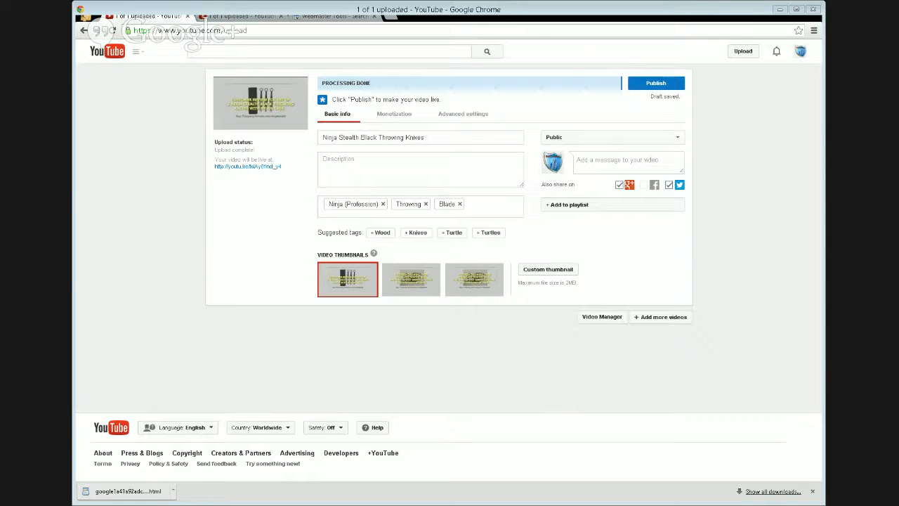
key(alt+Tab)
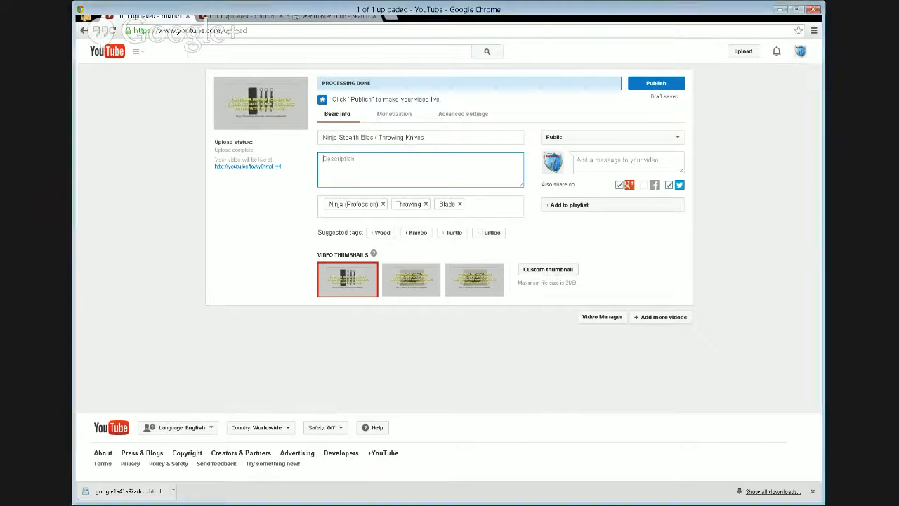
text(http://buy-throwing-knives.com/ninjastealth)
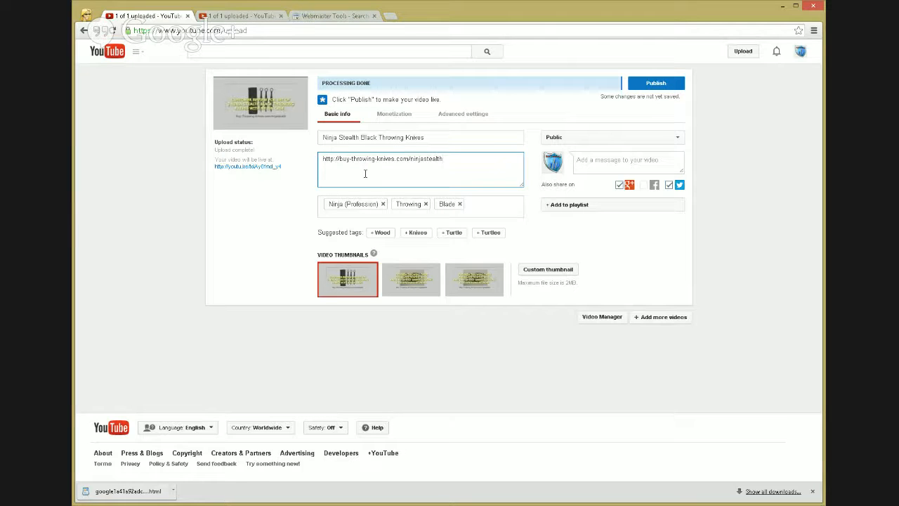
key(Return)
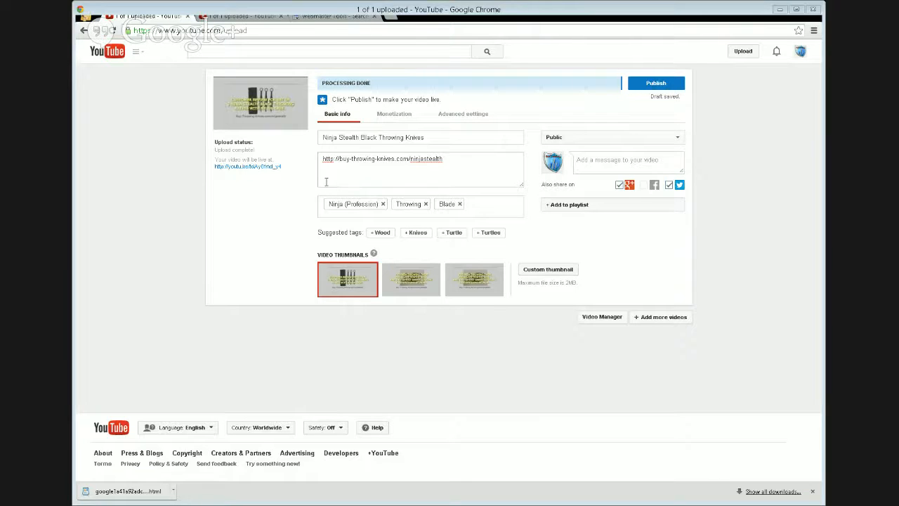
Resize the browser window showing the YouTube upload form to a narrower width
click(276, 232)
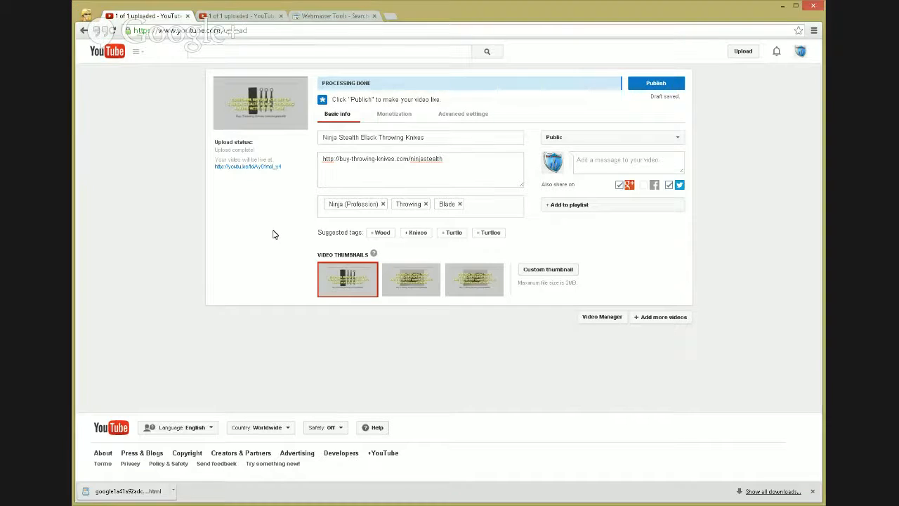
click(344, 173)
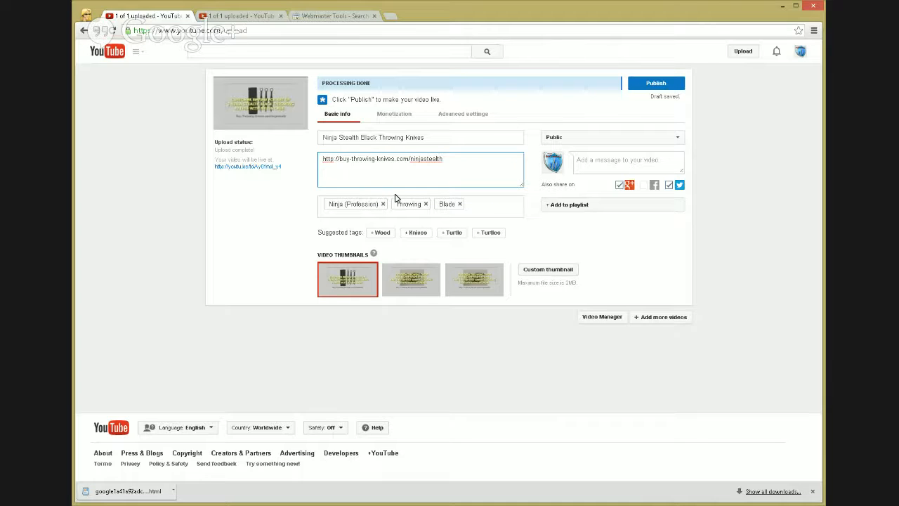
mouse_move(562, 21)
mouse_down()
mouse_move(458, 20)
mouse_move(564, 23)
mouse_up()
drag(820, 502, 644, 465)
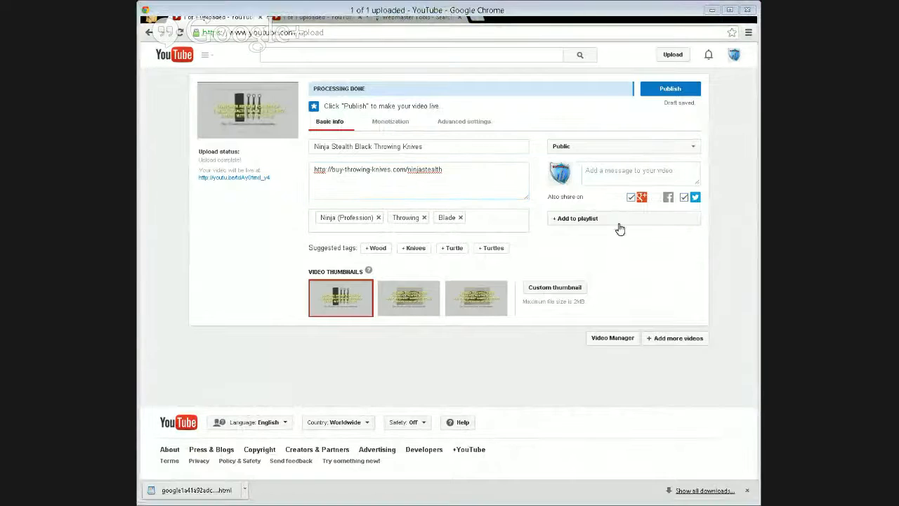
Below the description link, add the line 'This is an actual customer review for "Set of 3 Ninja Stealth Black Throwing Knives With Nylon Case" found on Amazon.'
click(376, 186)
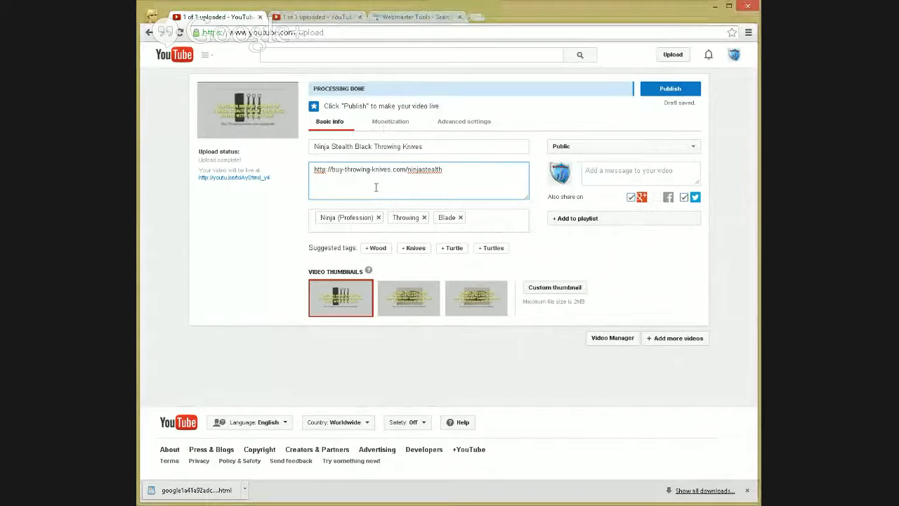
key(Return)
text(This is a)
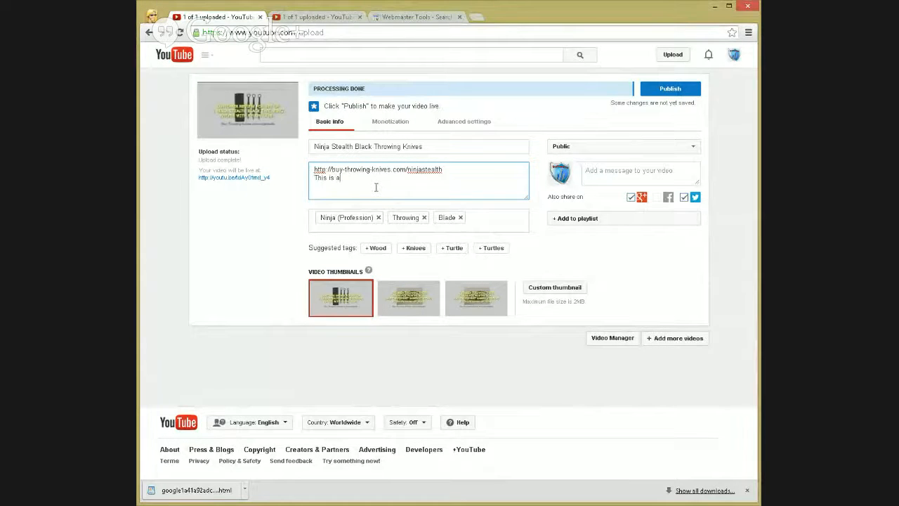
text(n actual customer review for )
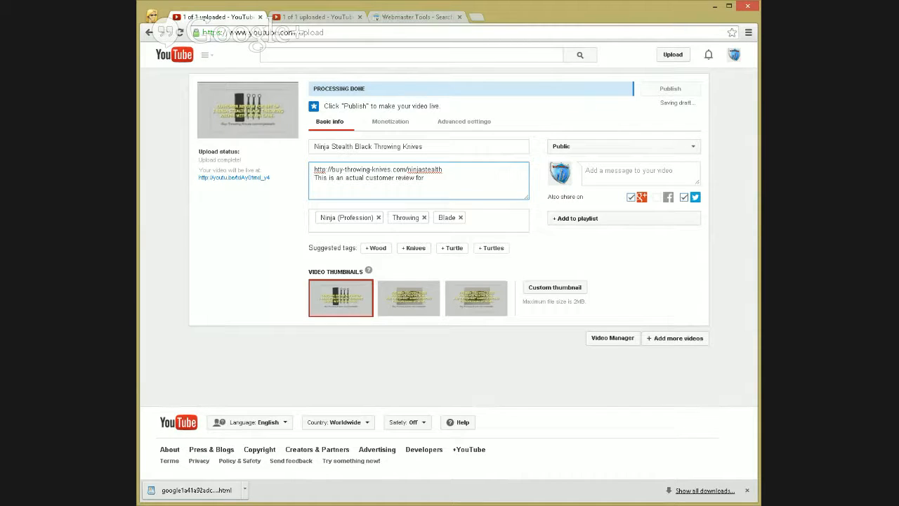
text("Set of 3 N)
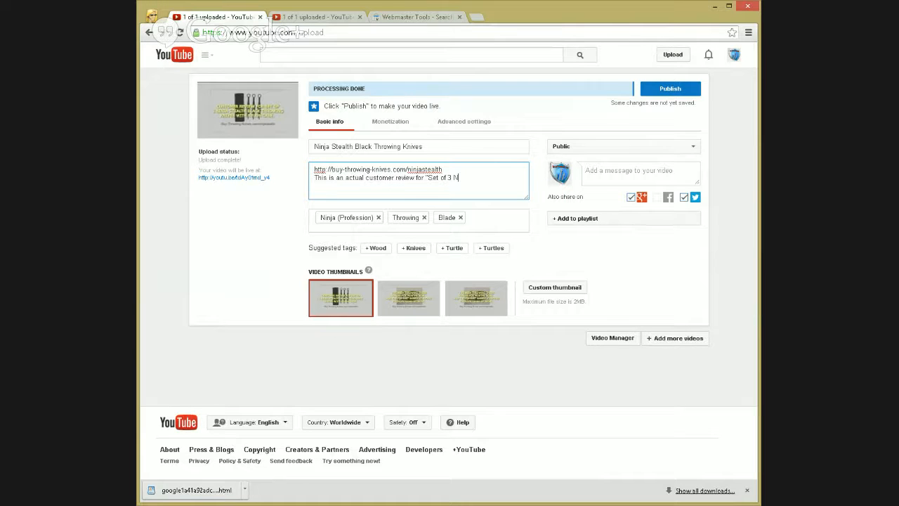
text(Stealth)
key(BackSpace)
key(BackSpace)
key(BackSpace)
key(BackSpace)
key(BackSpace)
key(BackSpace)
key(BackSpace)
text(Ninja Stealth )
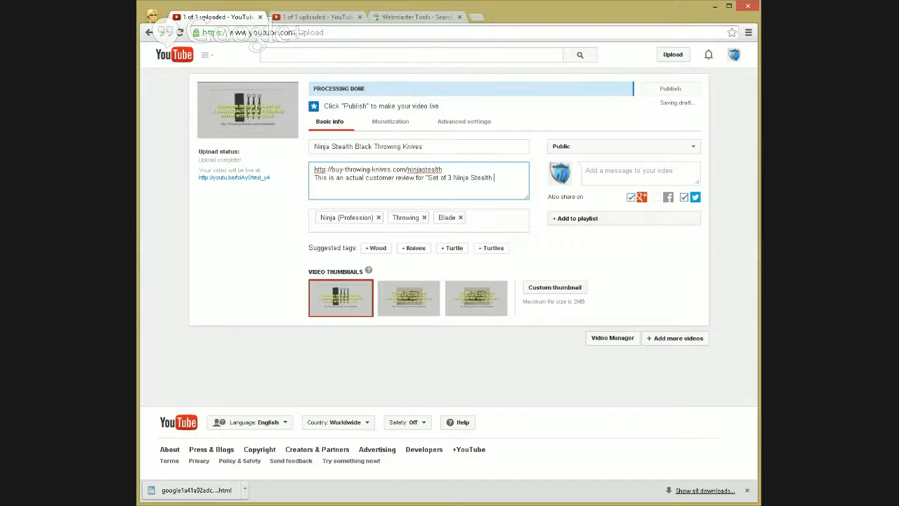
text(Black )
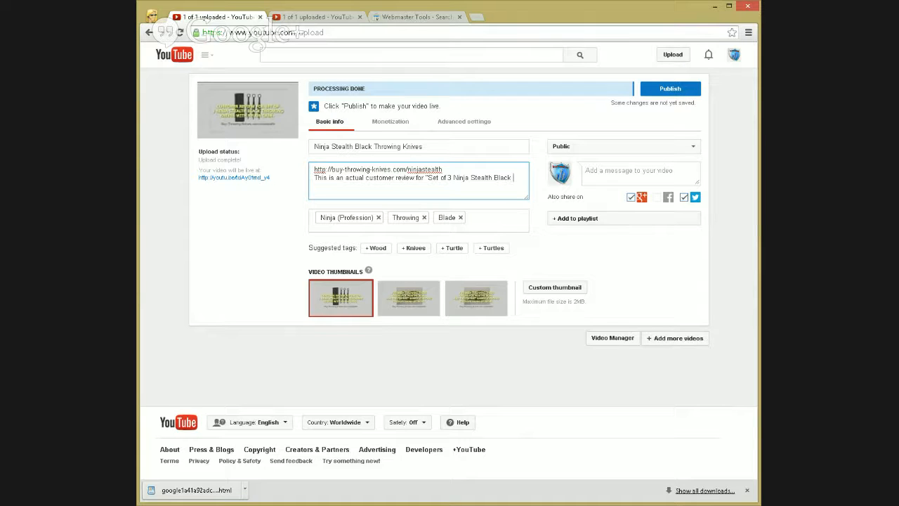
text(Throwing Kni)
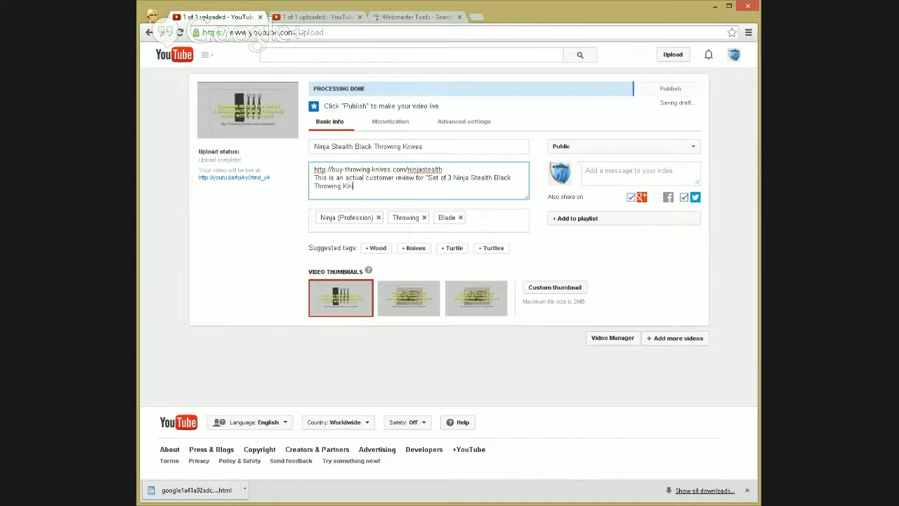
text(ves Wit)
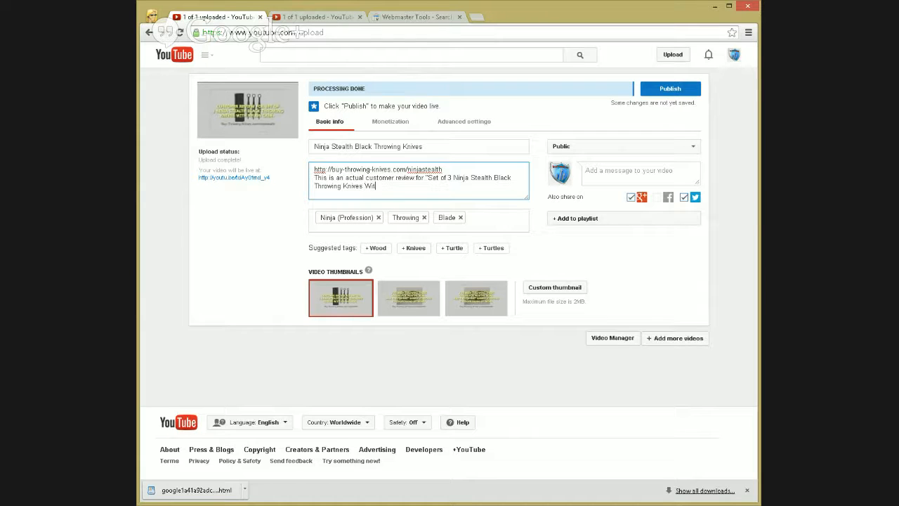
text(h Nylon Case" found on Amazon)
text(.)
key(Return)
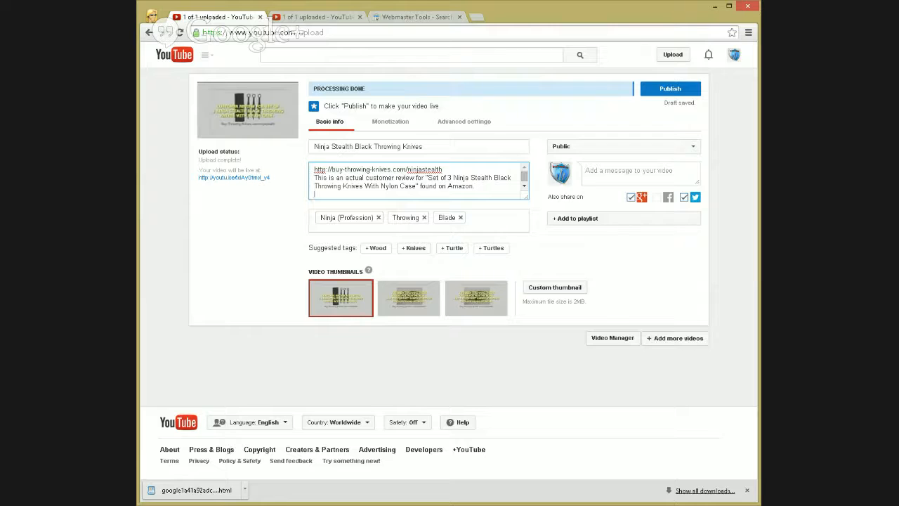
key(Return)
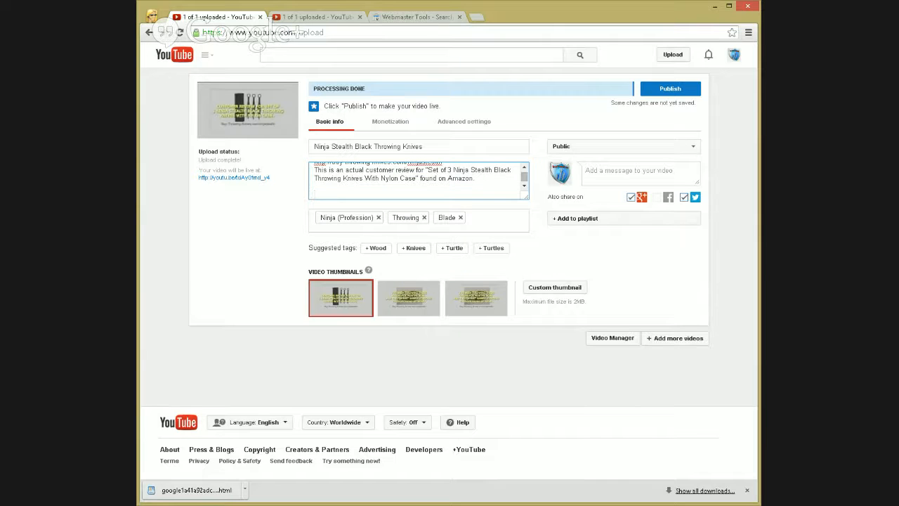
text(Please)
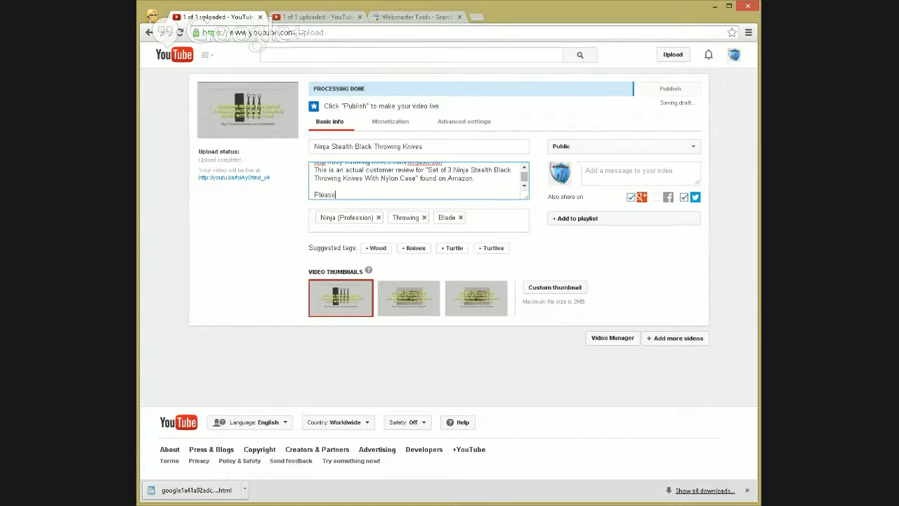
text( like and share )
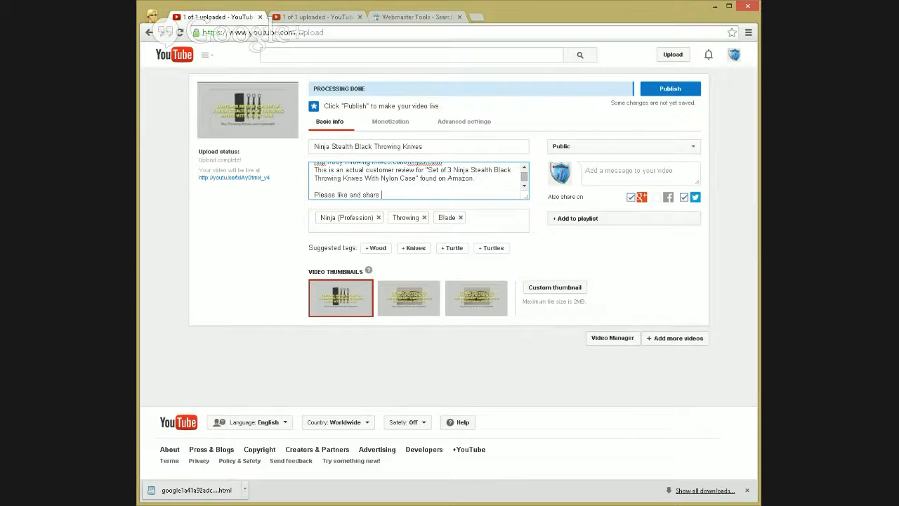
text(this video.)
key(Return)
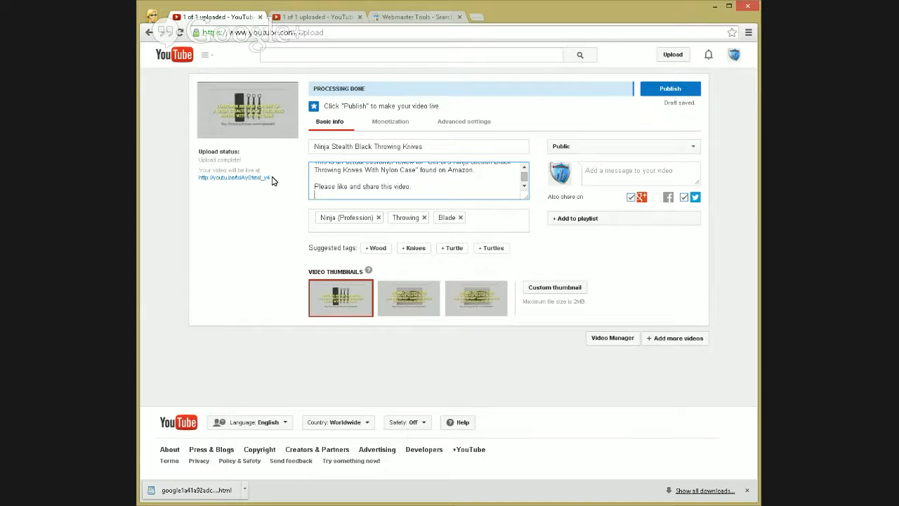
drag(272, 178, 382, 195)
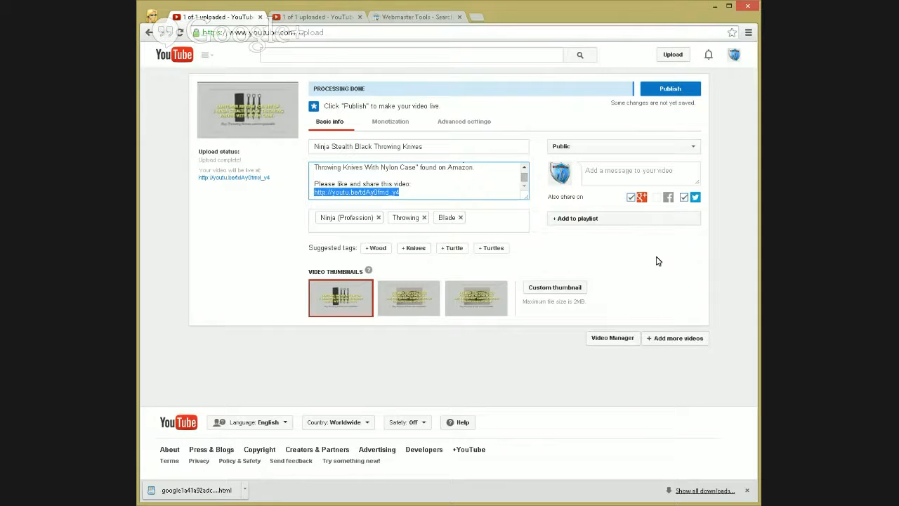
Publish the Ninja Stealth Black Throwing Knives video and open its published link
click(667, 89)
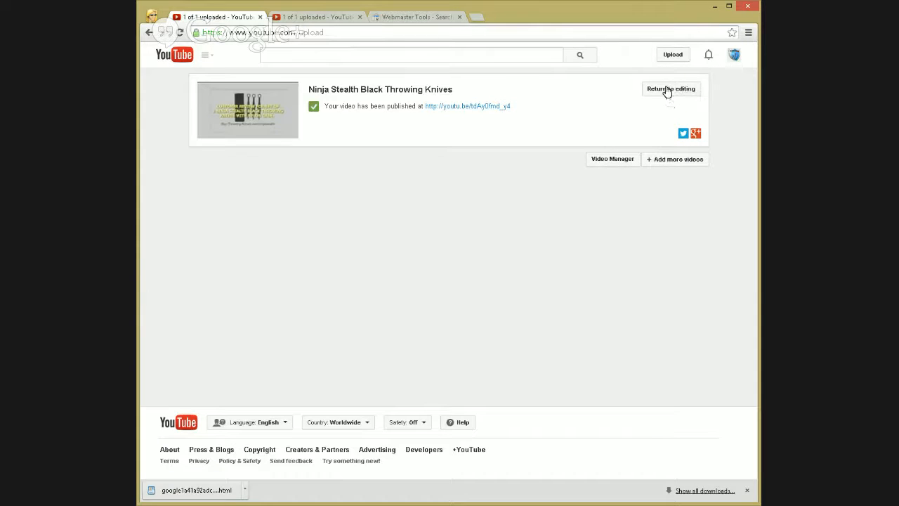
click(468, 106)
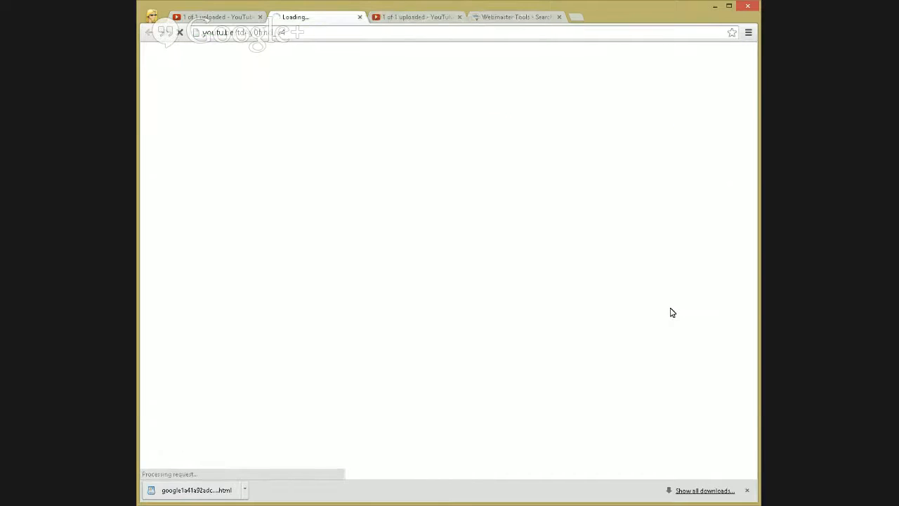